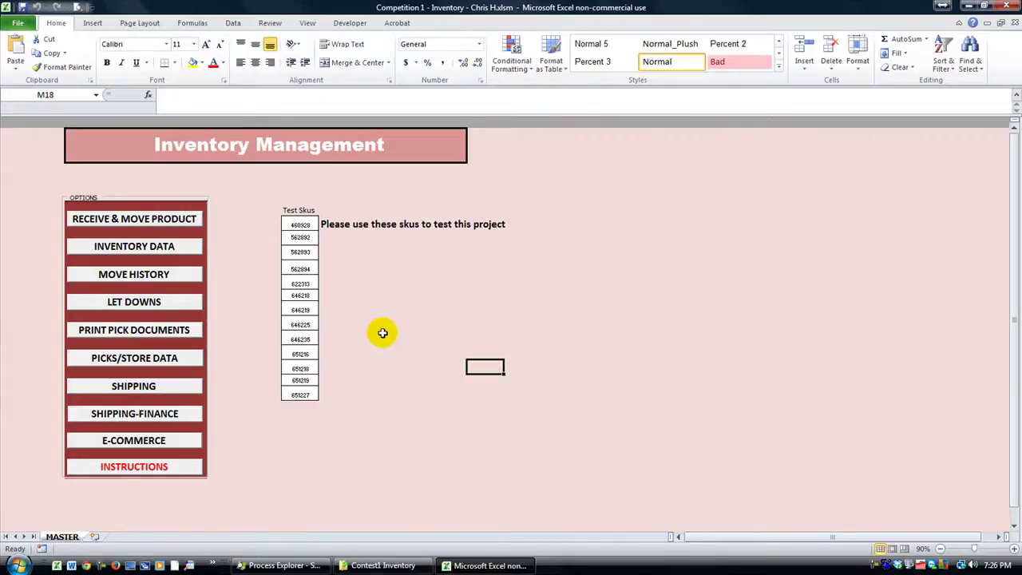
# Check test SKUs 460928 and 562892, then open the inventory form beside the SKU list
pyautogui.click(382, 335)
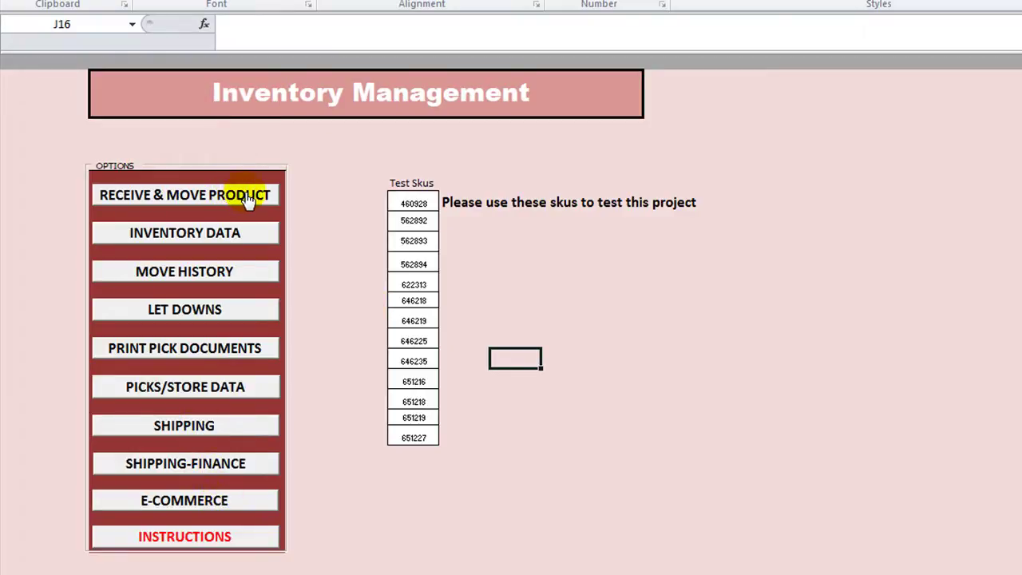
pyautogui.click(404, 201)
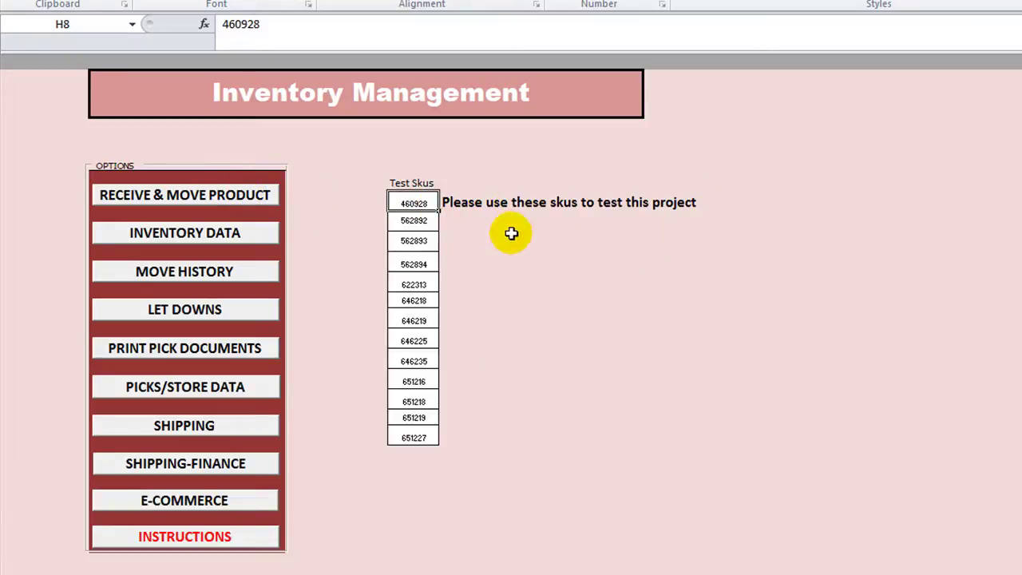
pyautogui.click(401, 223)
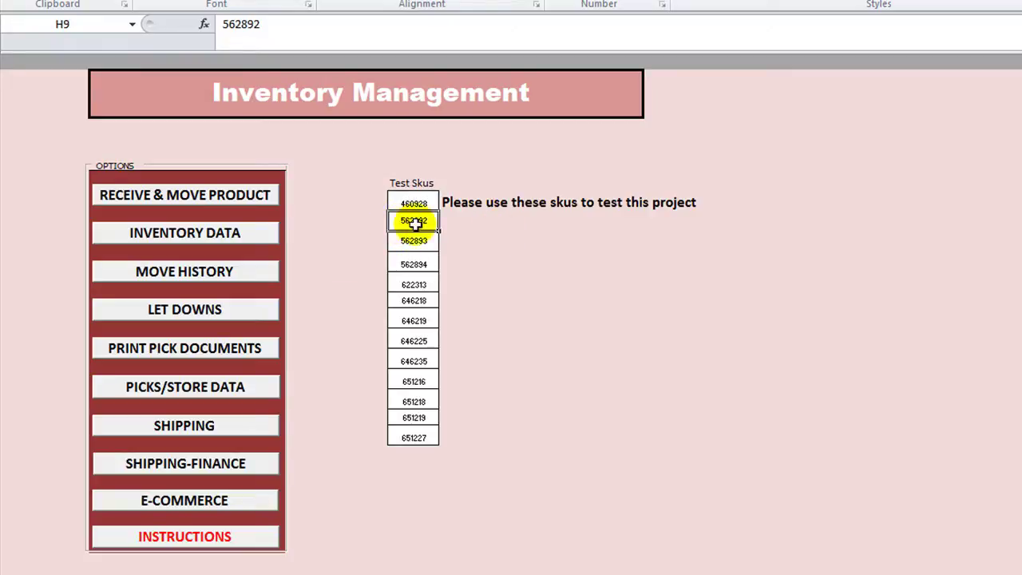
pyautogui.click(512, 241)
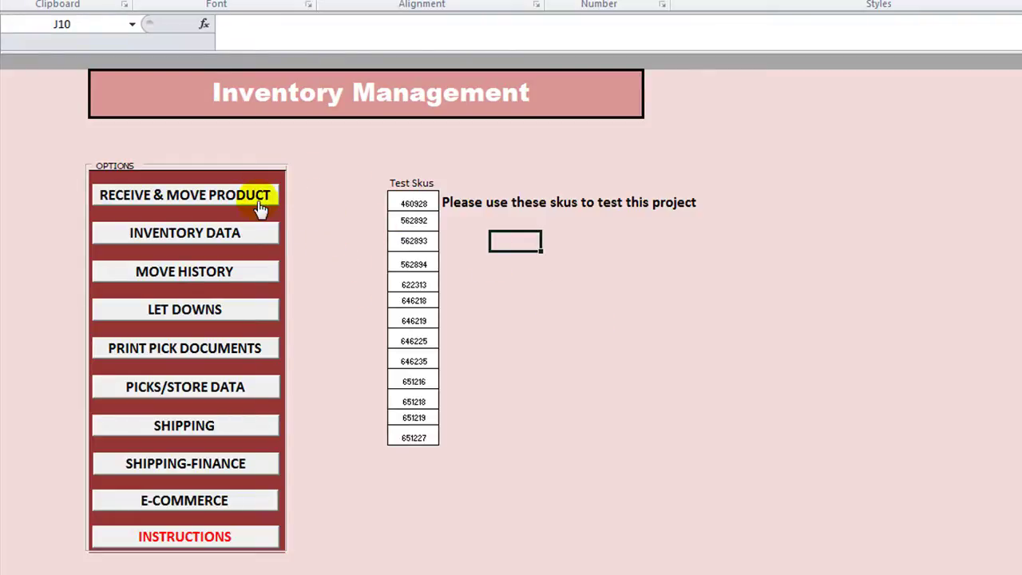
pyautogui.click(186, 205)
pyautogui.moveTo(621, 111); pyautogui.dragTo(638, 141)
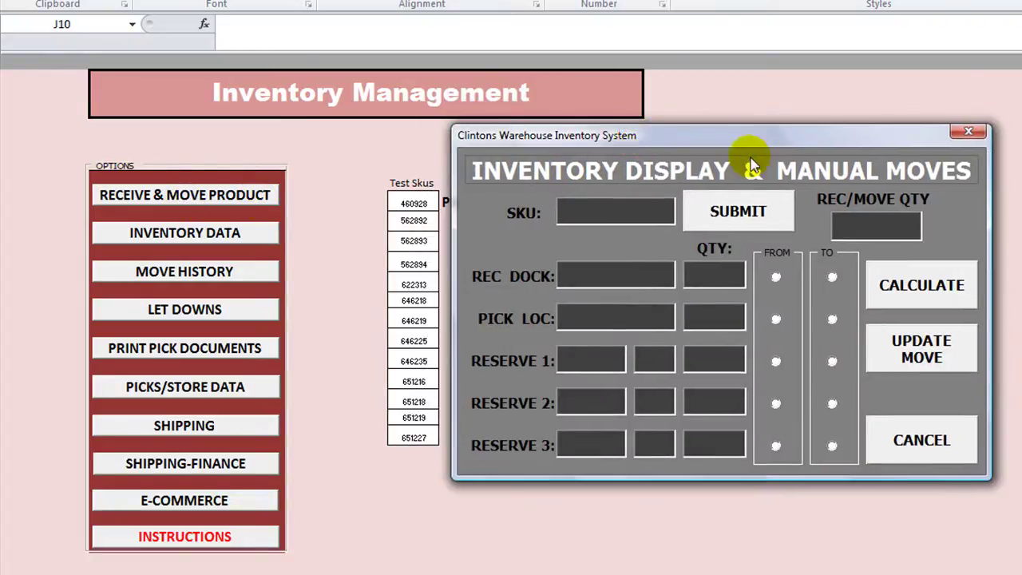
# Receive SKU 562892 with quantity 10, then re-enter 562892 in the cleared form
pyautogui.click(627, 207)
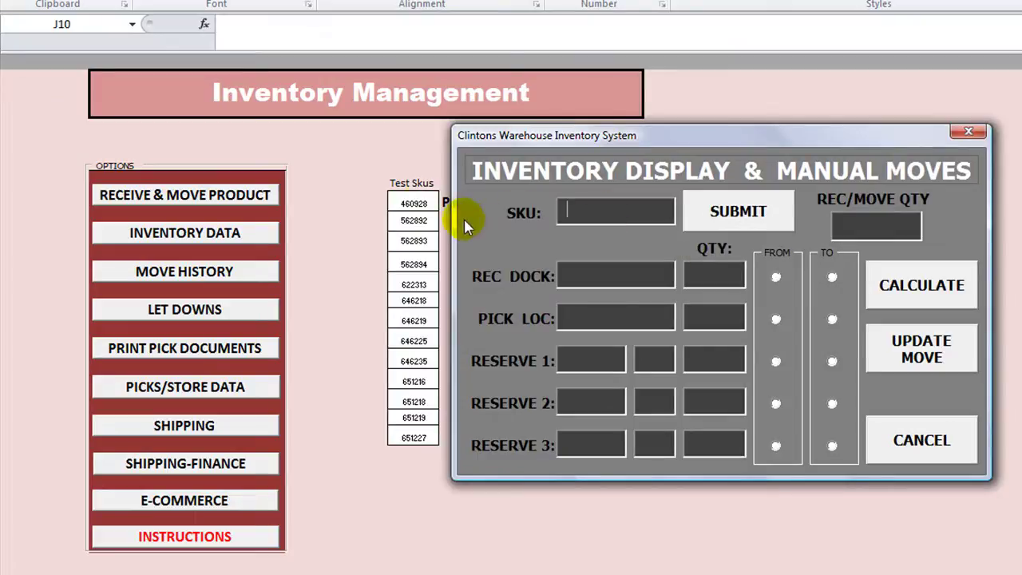
pyautogui.write('562892')
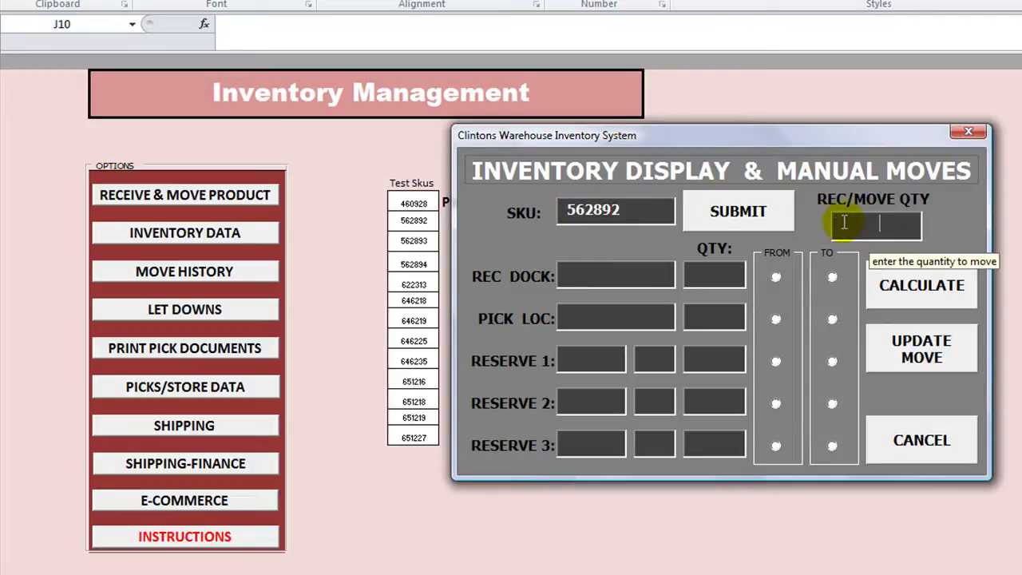
pyautogui.click(884, 227)
pyautogui.write('10')
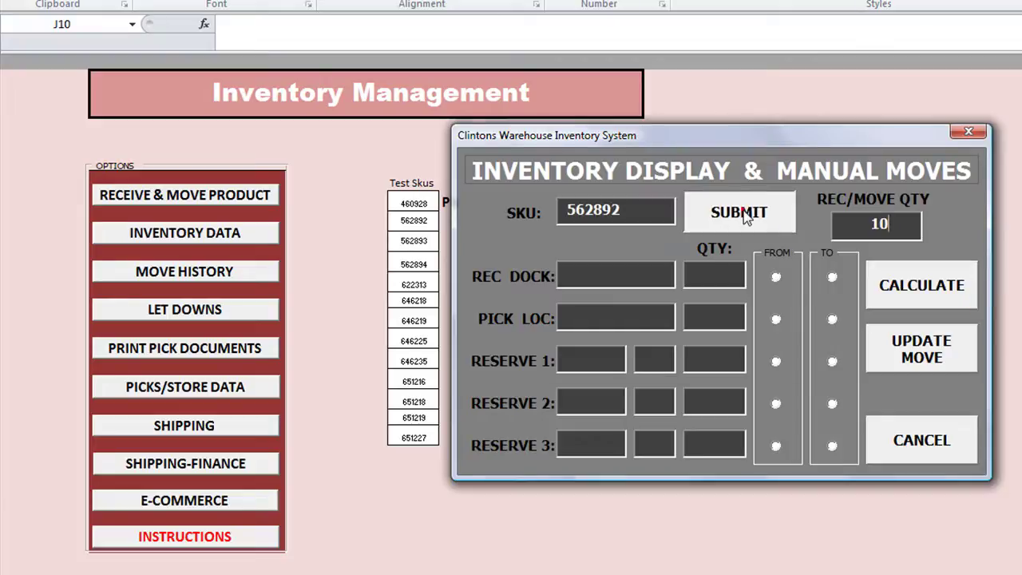
pyautogui.click(743, 219)
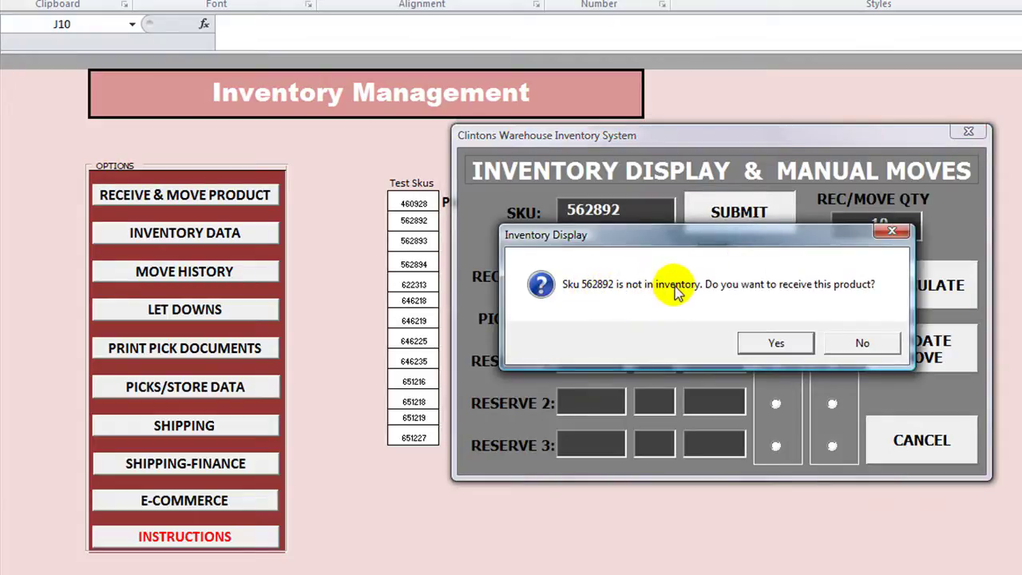
pyautogui.click(775, 342)
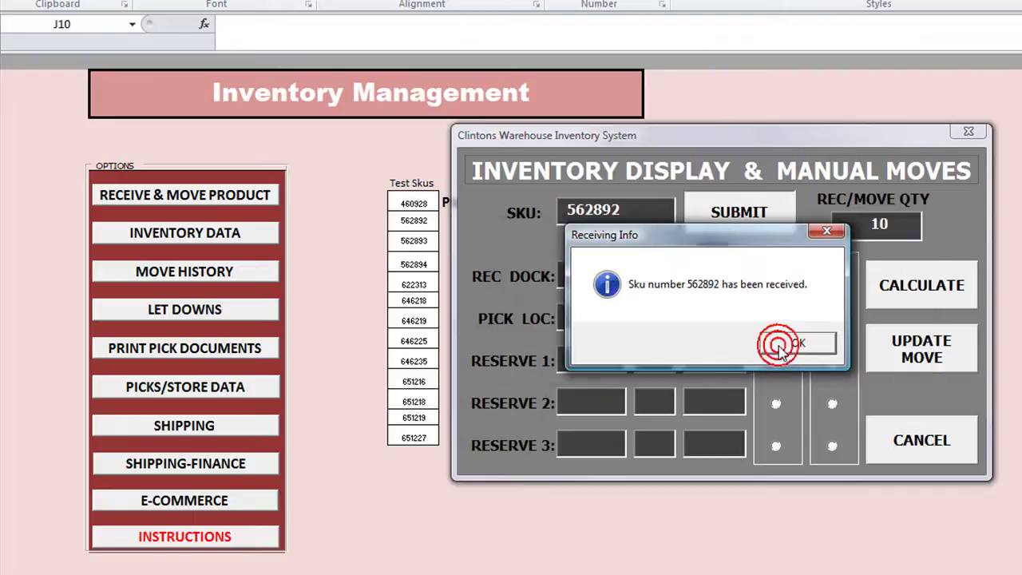
pyautogui.click(779, 348)
pyautogui.click(620, 206)
pyautogui.write('562892')
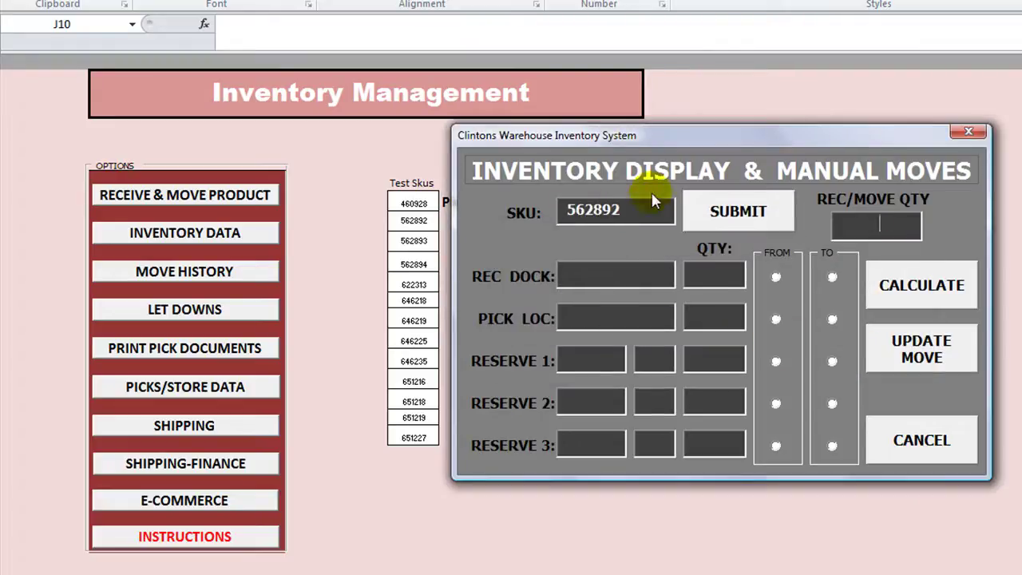
# Look up SKU 562892 and set a move from Rec Dock to pick location PA001
pyautogui.click(737, 228)
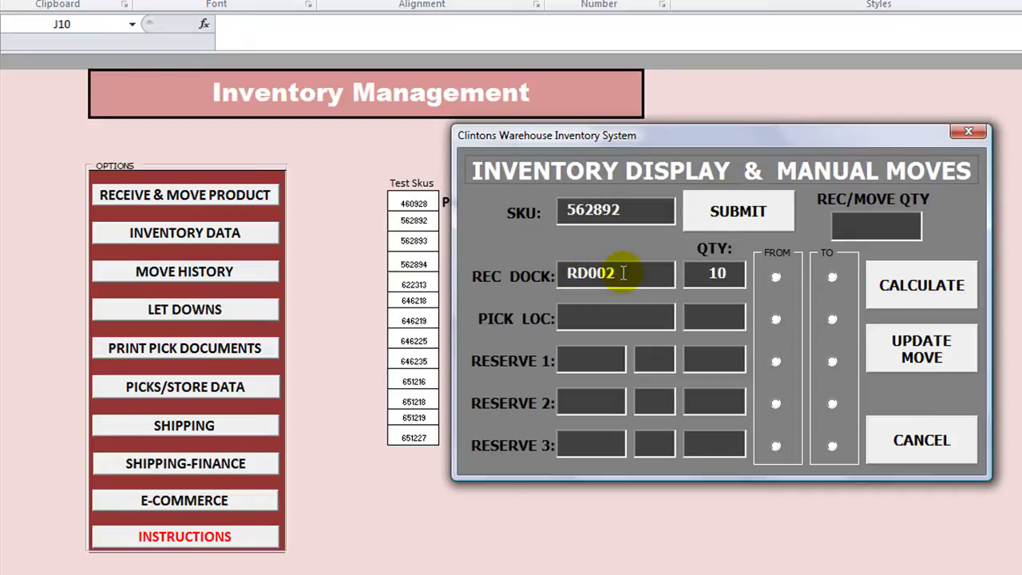
pyautogui.click(706, 275)
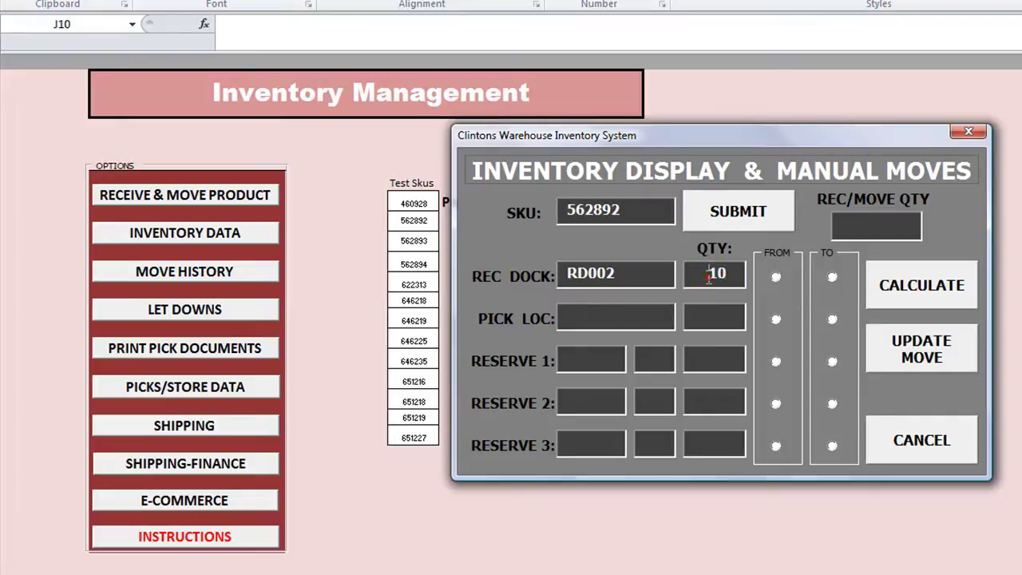
pyautogui.click(774, 280)
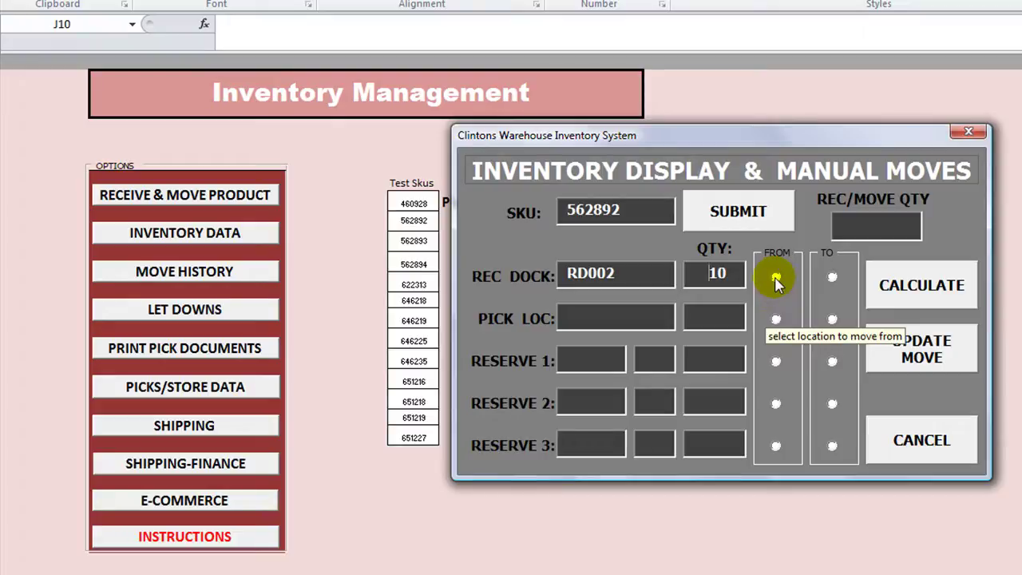
pyautogui.click(776, 279)
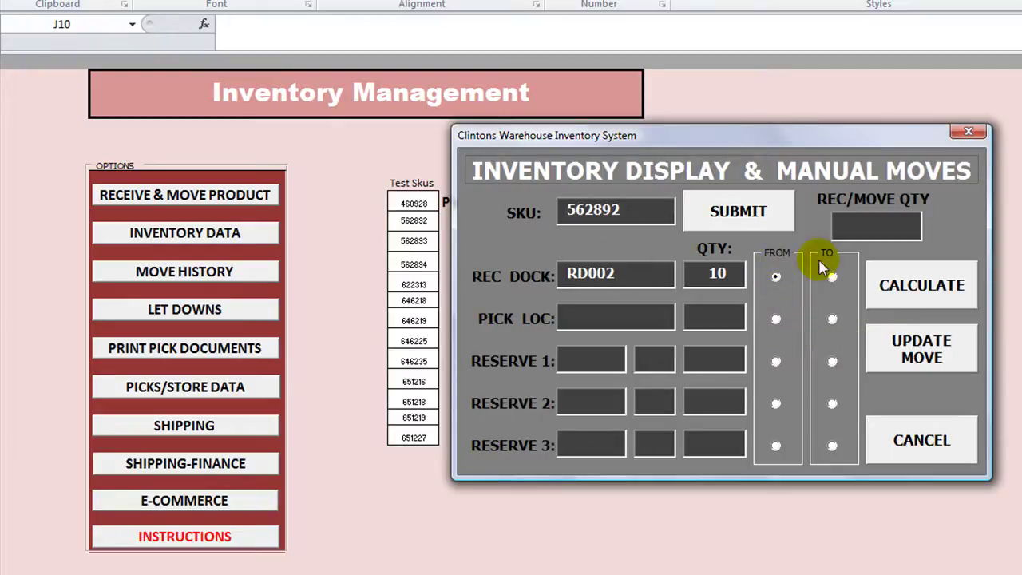
pyautogui.click(832, 319)
pyautogui.click(664, 316)
pyautogui.click(605, 340)
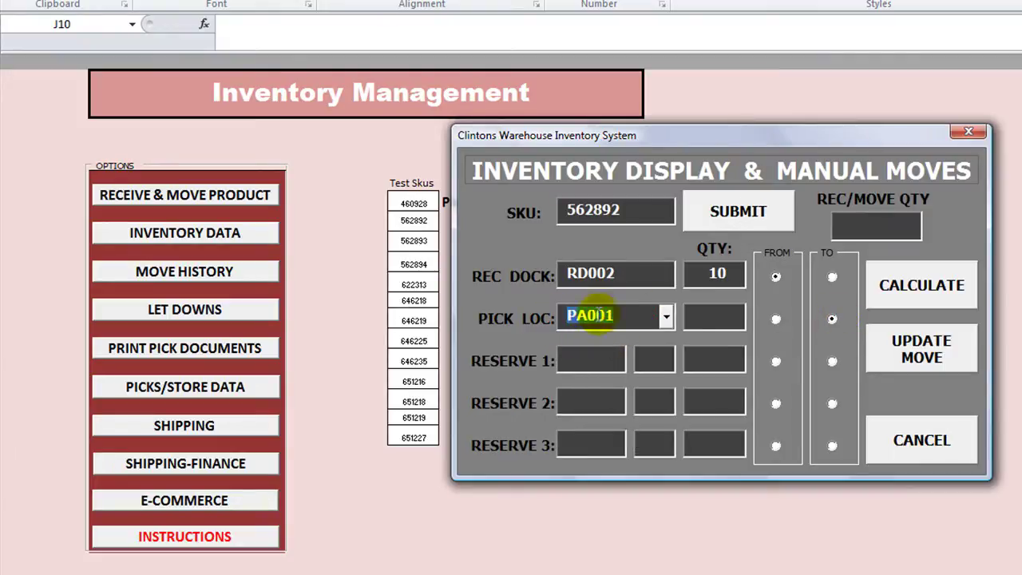
pyautogui.click(699, 319)
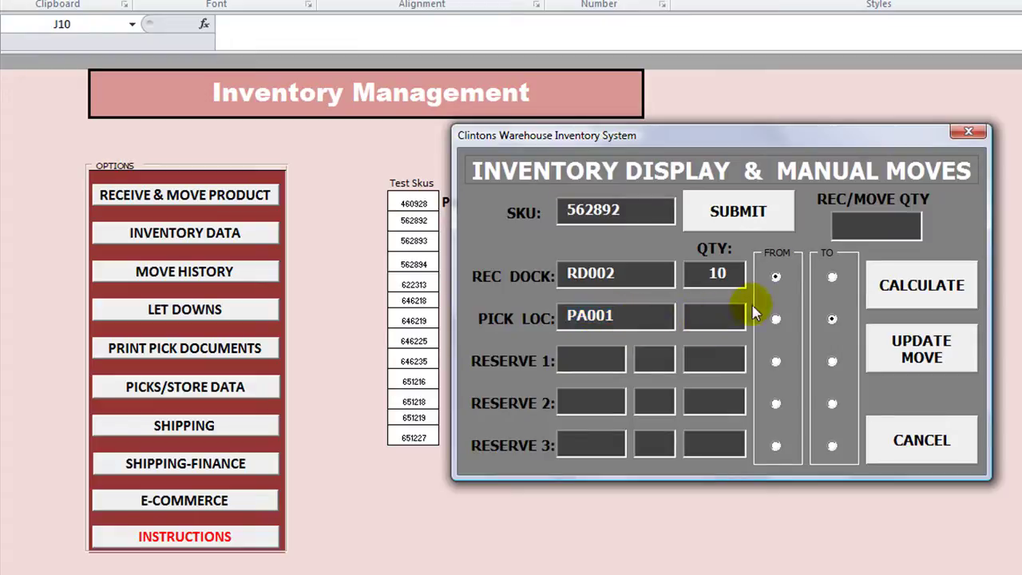
# Enter a move quantity of 5, calculate dock and pick totals, and apply the move
pyautogui.click(872, 216)
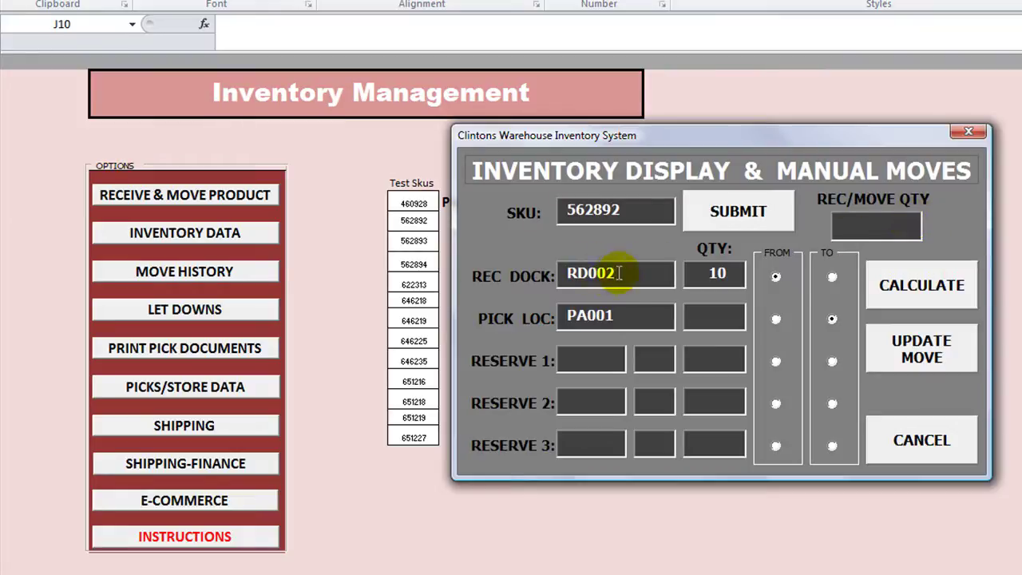
pyautogui.write('5')
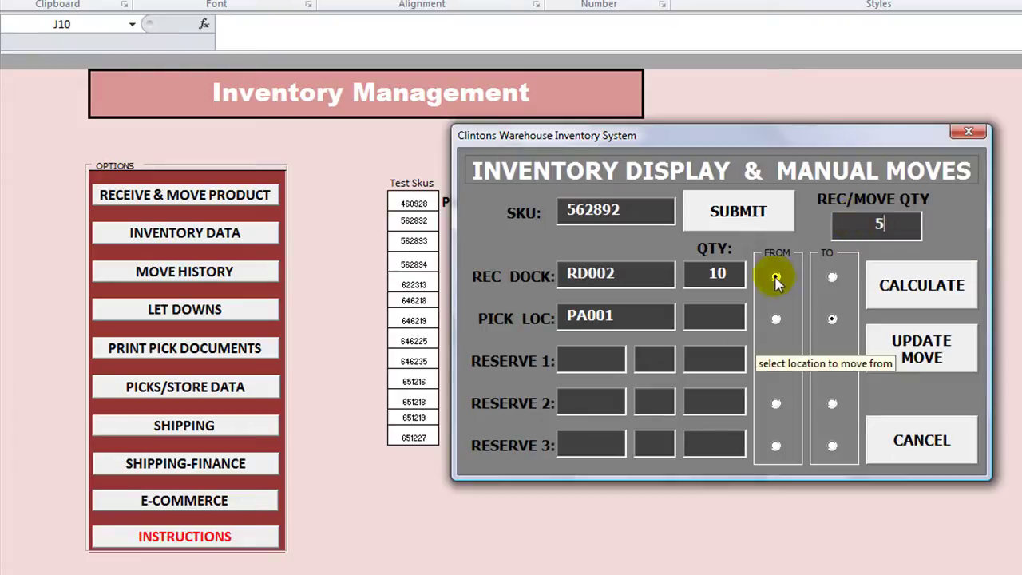
pyautogui.click(832, 320)
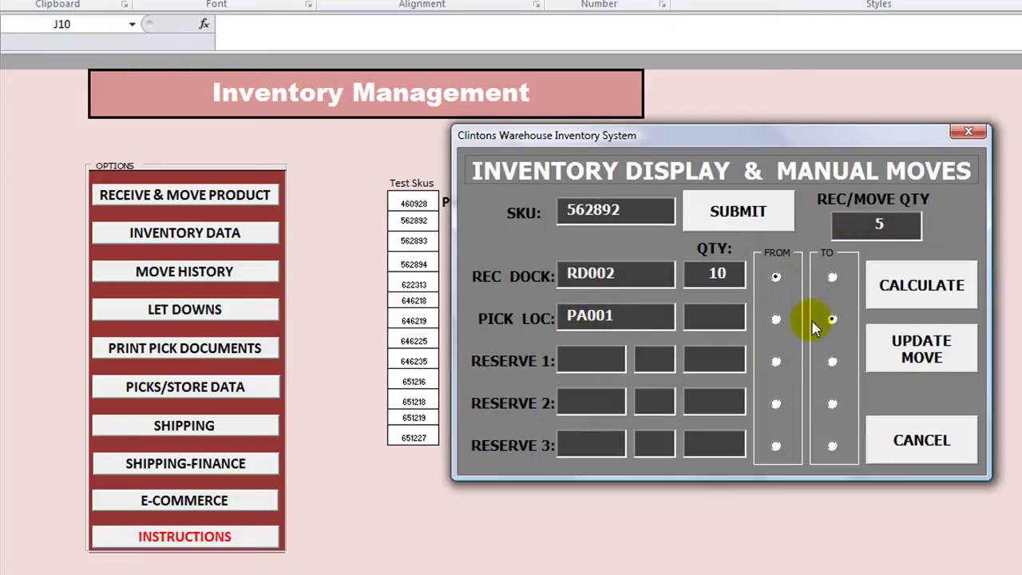
pyautogui.click(911, 286)
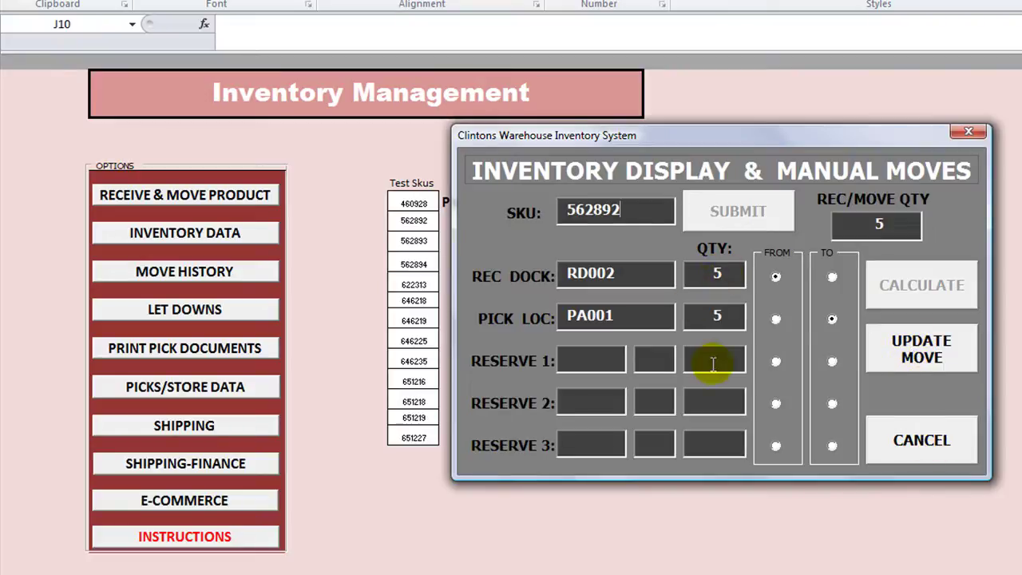
pyautogui.click(926, 357)
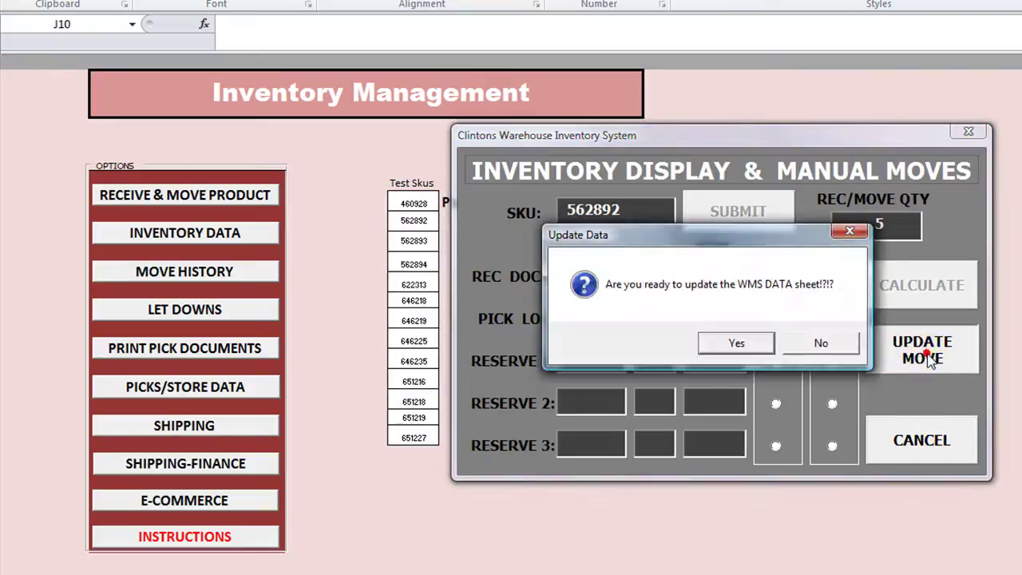
# Confirm the WMS DATA update, reload SKU 562892 and check the dock quantity of 5
pyautogui.click(734, 342)
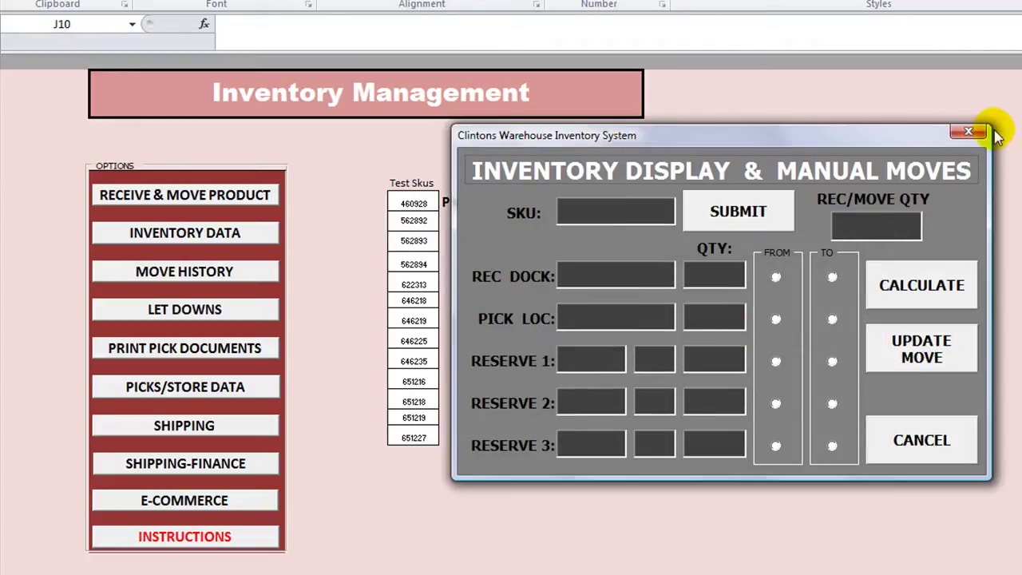
pyautogui.click(570, 206)
pyautogui.write('562892')
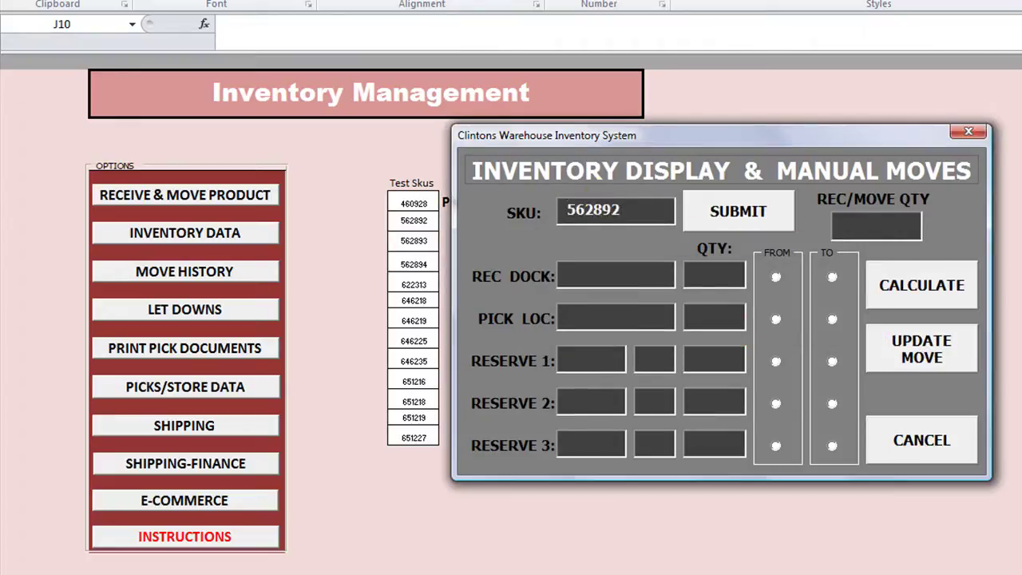
pyautogui.click(740, 211)
pyautogui.click(579, 274)
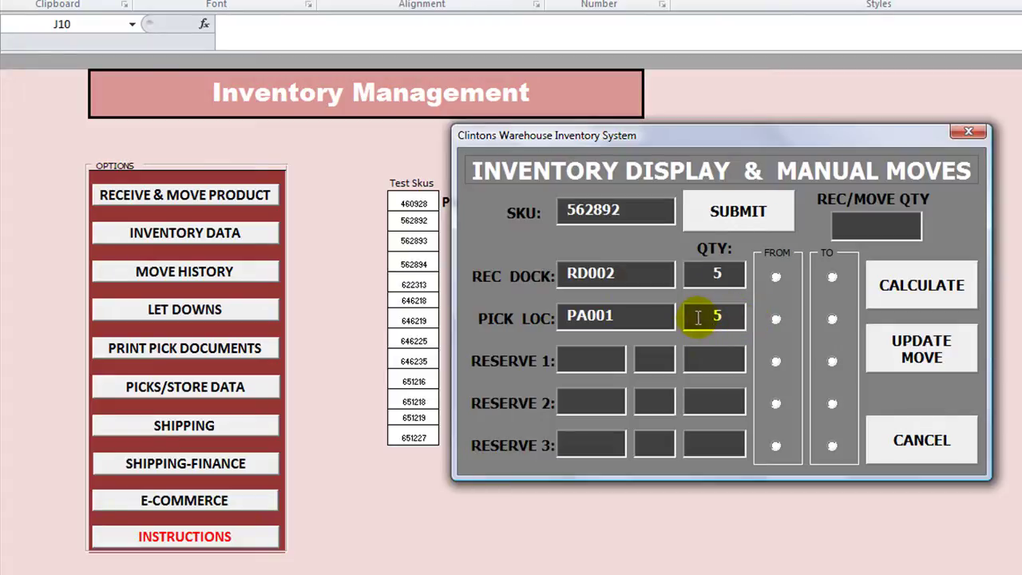
pyautogui.doubleClick(697, 274)
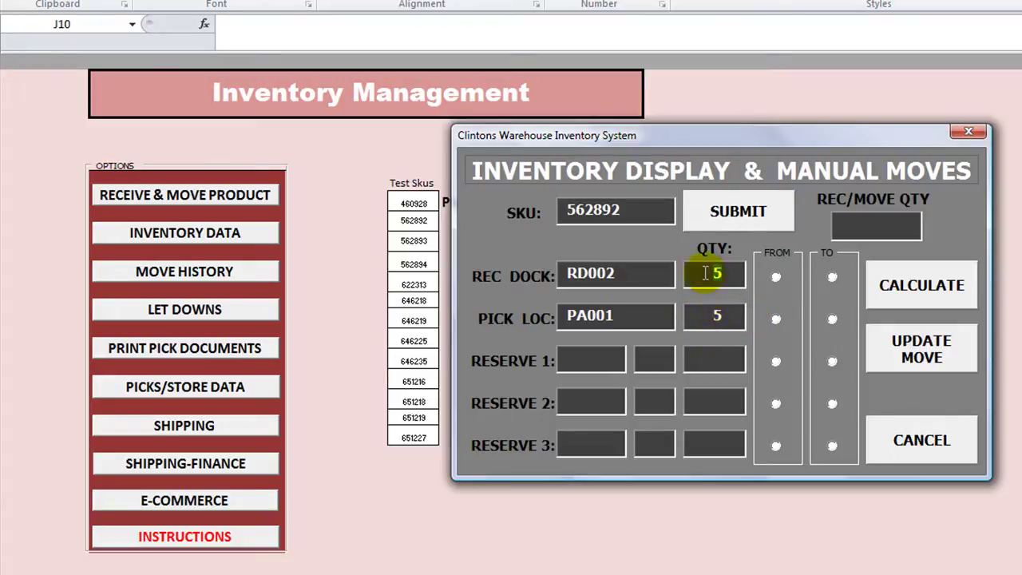
# Calculate a 2-unit move from Rec Dock to pick location PC001, leaving 3 at the dock
pyautogui.click(633, 314)
pyautogui.click(667, 318)
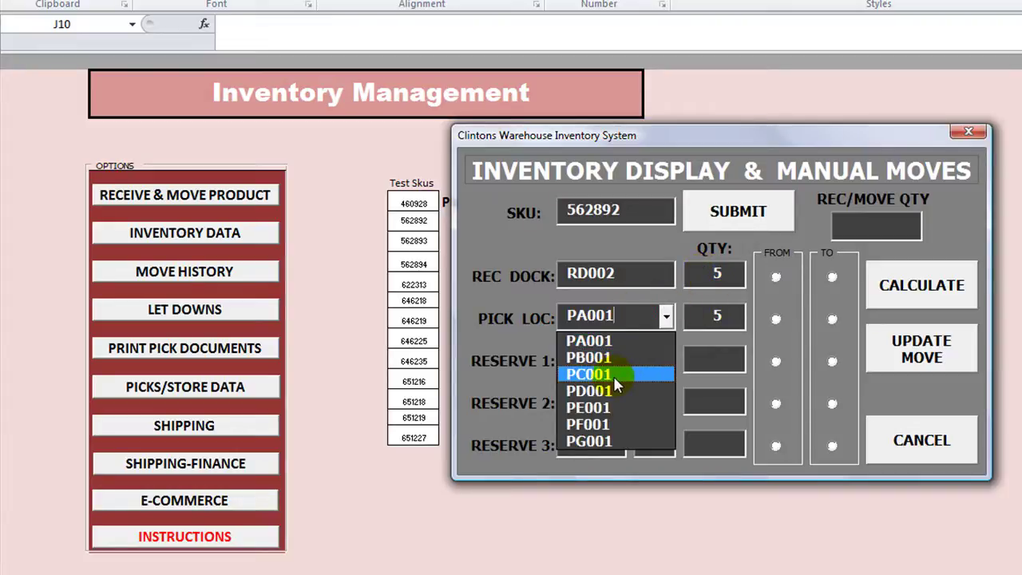
pyautogui.click(616, 374)
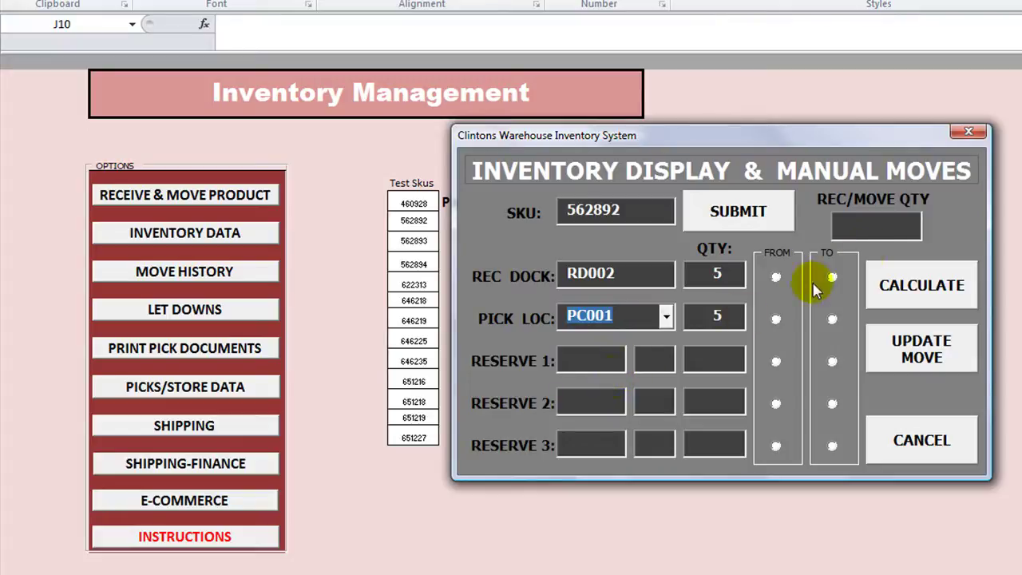
pyautogui.click(876, 223)
pyautogui.write('2')
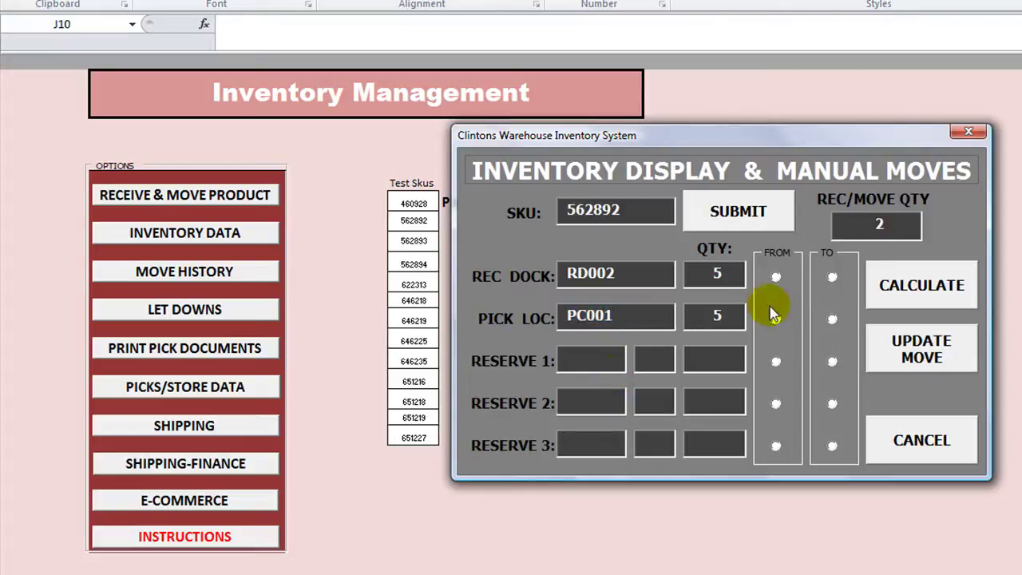
pyautogui.click(776, 277)
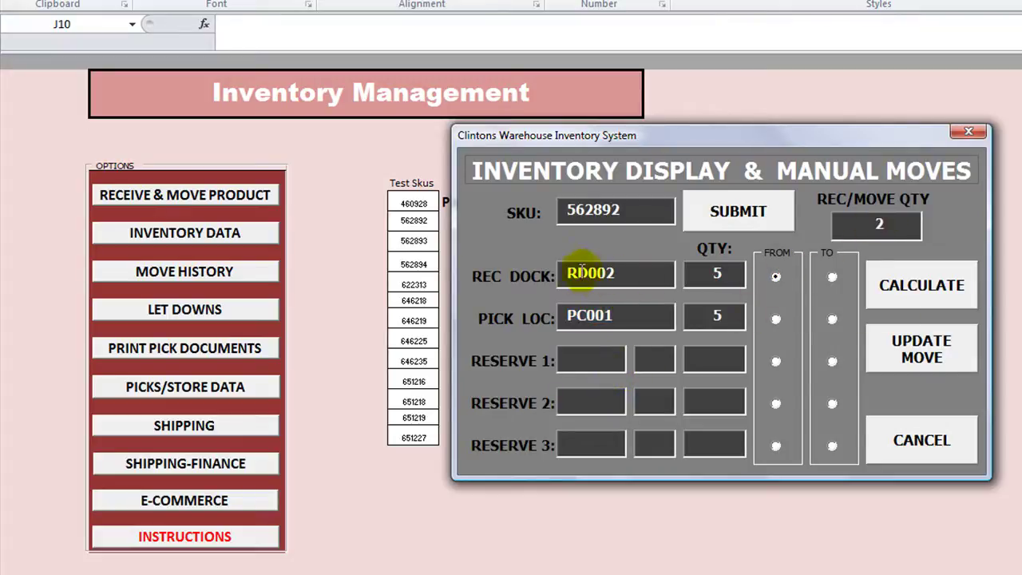
pyautogui.click(831, 319)
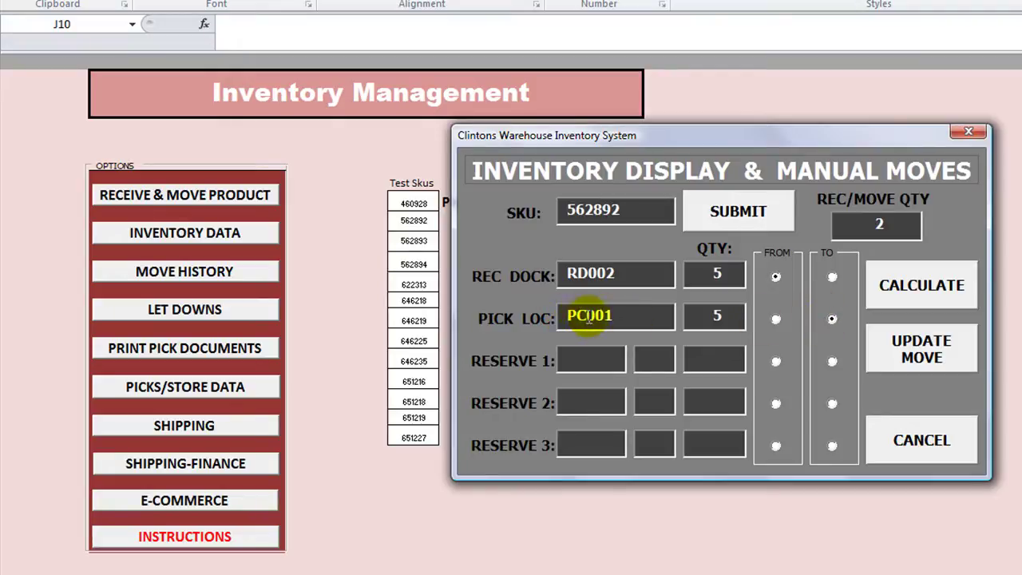
pyautogui.click(897, 289)
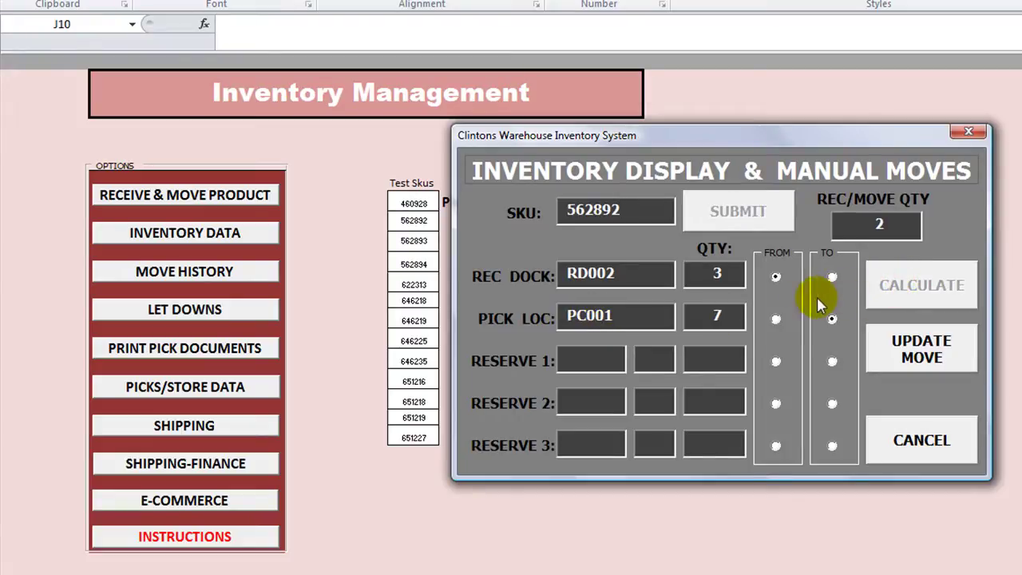
pyautogui.doubleClick(719, 273)
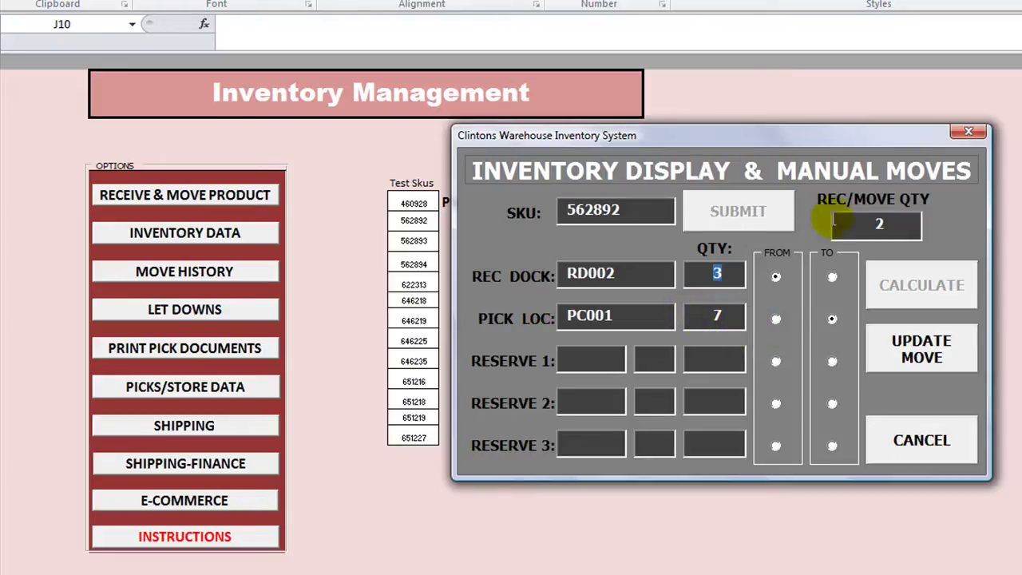
# Save the PC001 move to WMS DATA and reload SKU 562892
pyautogui.click(894, 343)
pyautogui.click(752, 349)
pyautogui.click(635, 207)
pyautogui.write('562')
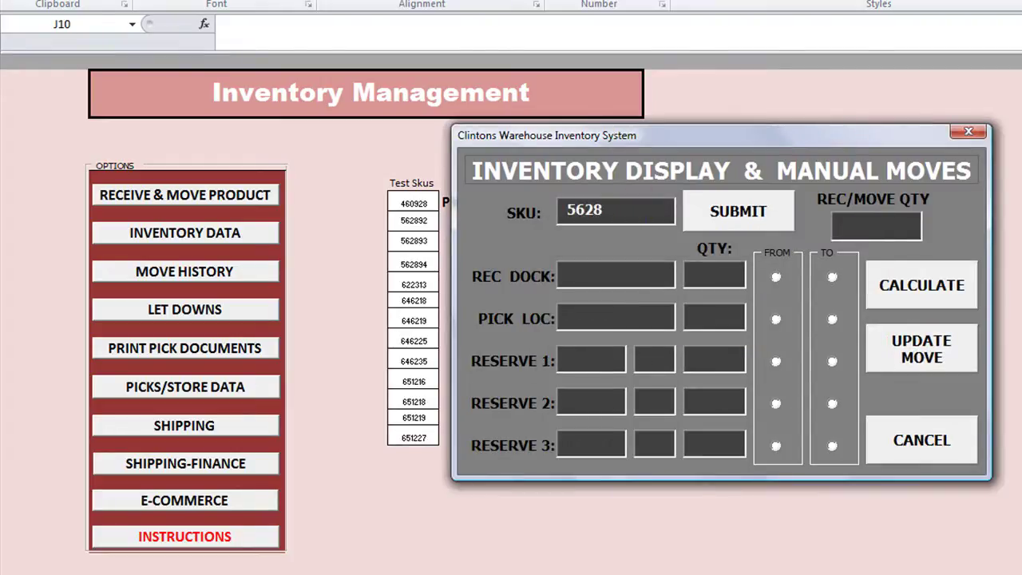
pyautogui.click(724, 214)
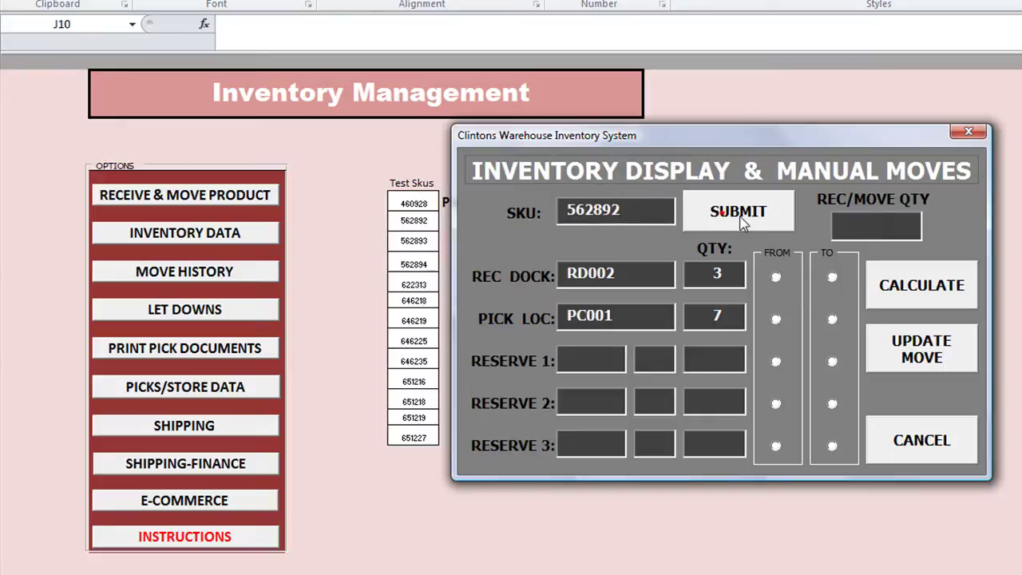
# Try pick locations PA001 and PD001, then settle on PA001
pyautogui.click(701, 316)
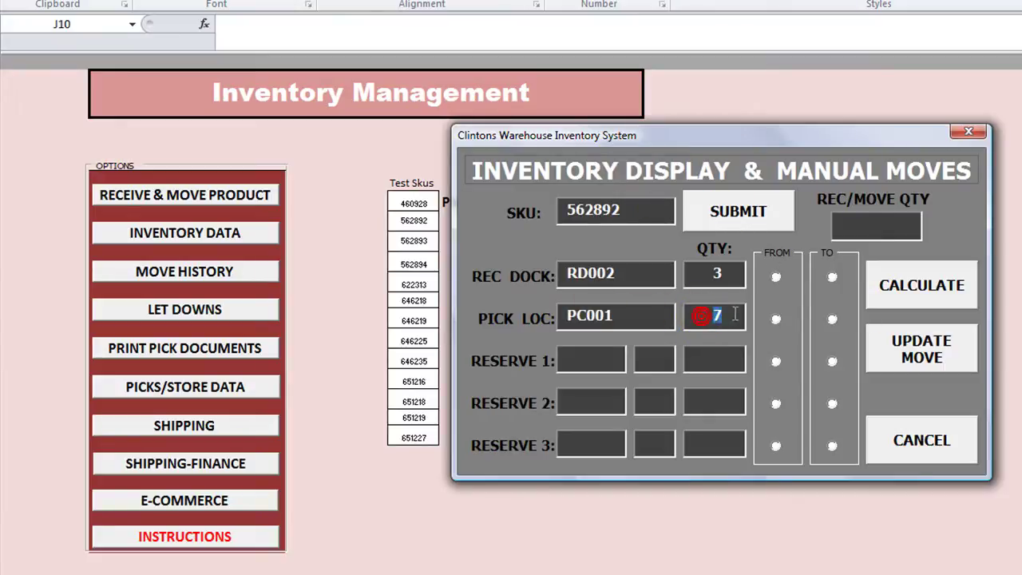
pyautogui.click(663, 315)
pyautogui.click(609, 342)
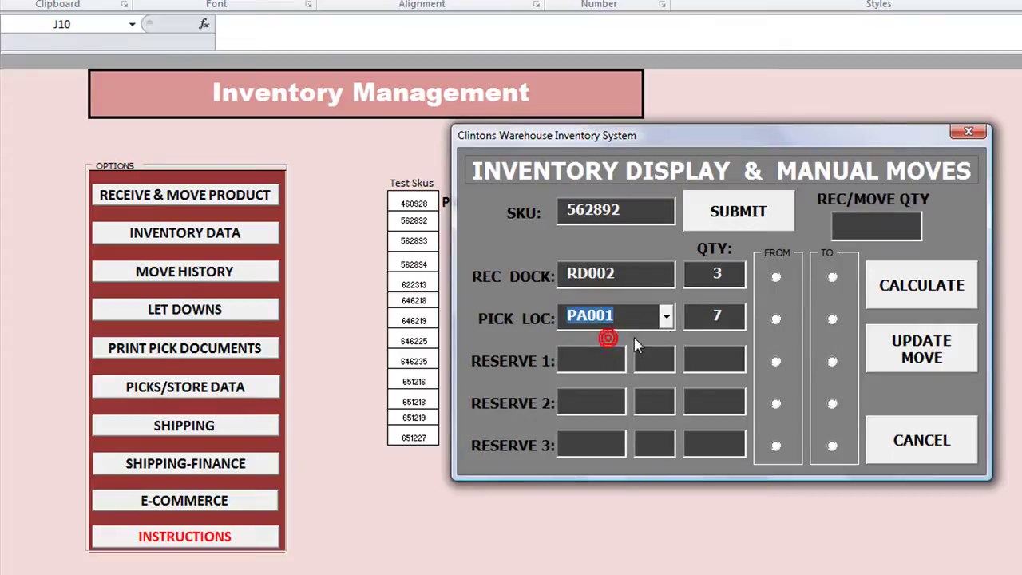
pyautogui.click(752, 210)
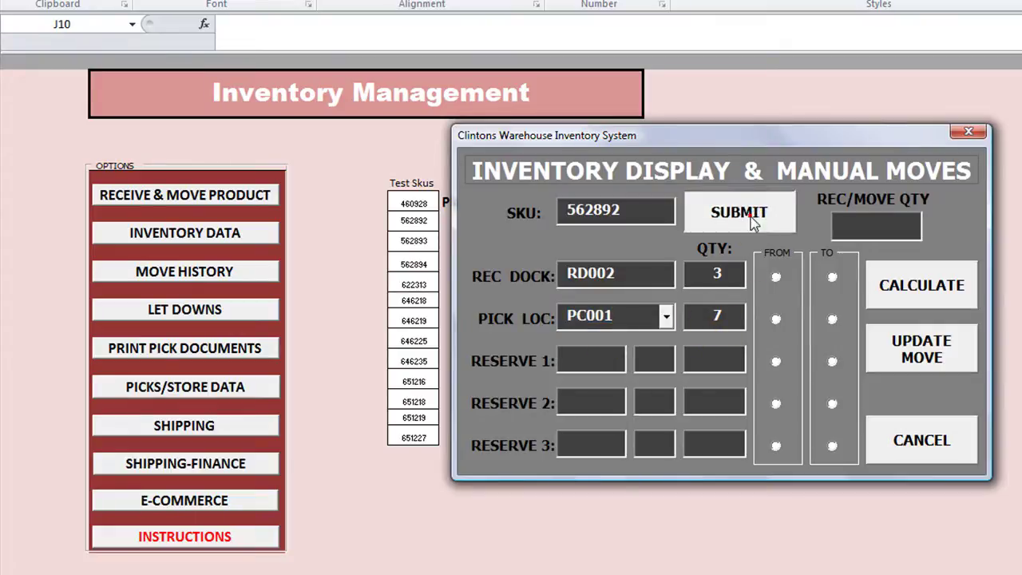
pyautogui.click(666, 316)
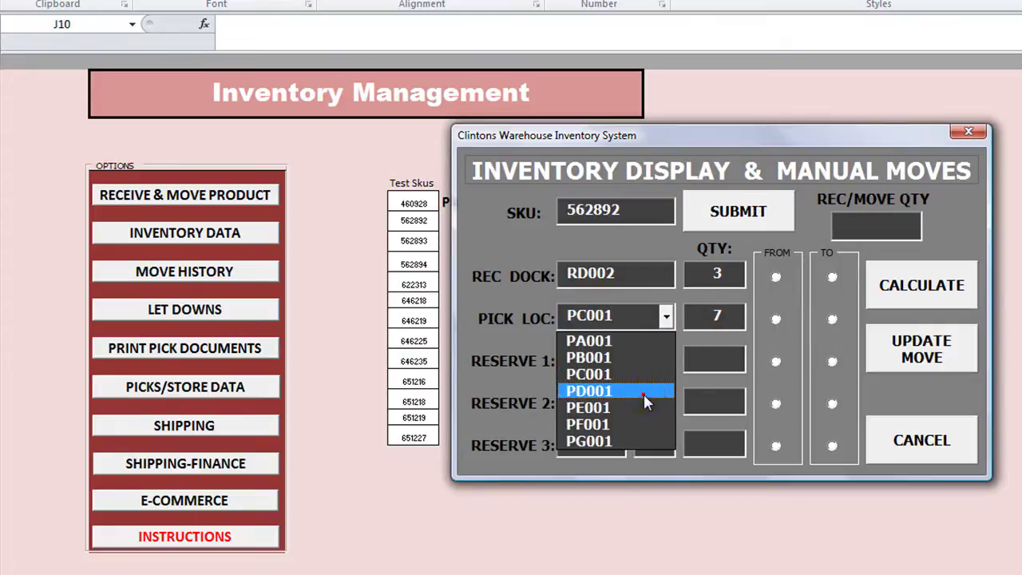
pyautogui.click(645, 392)
pyautogui.click(730, 211)
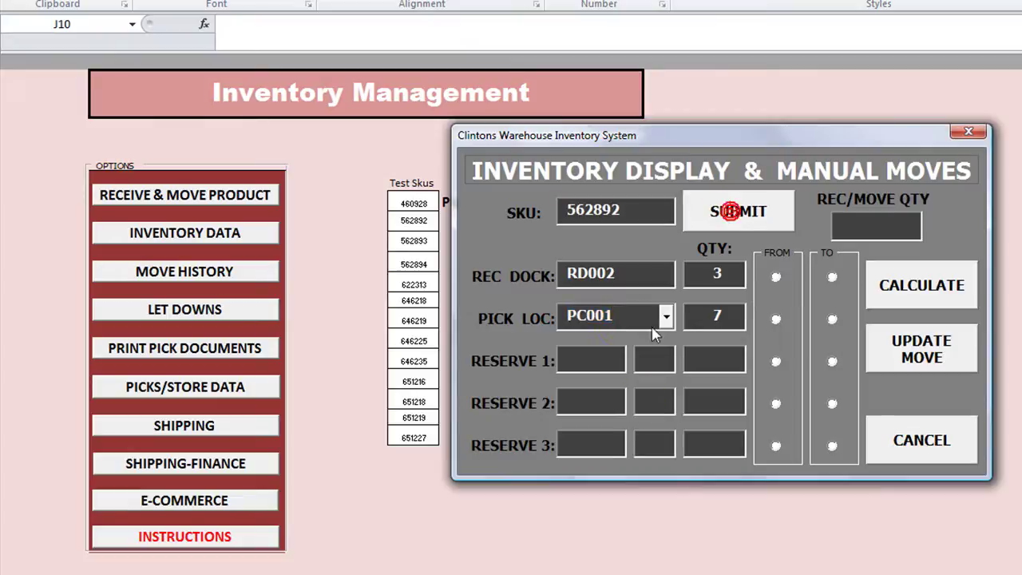
pyautogui.click(560, 319)
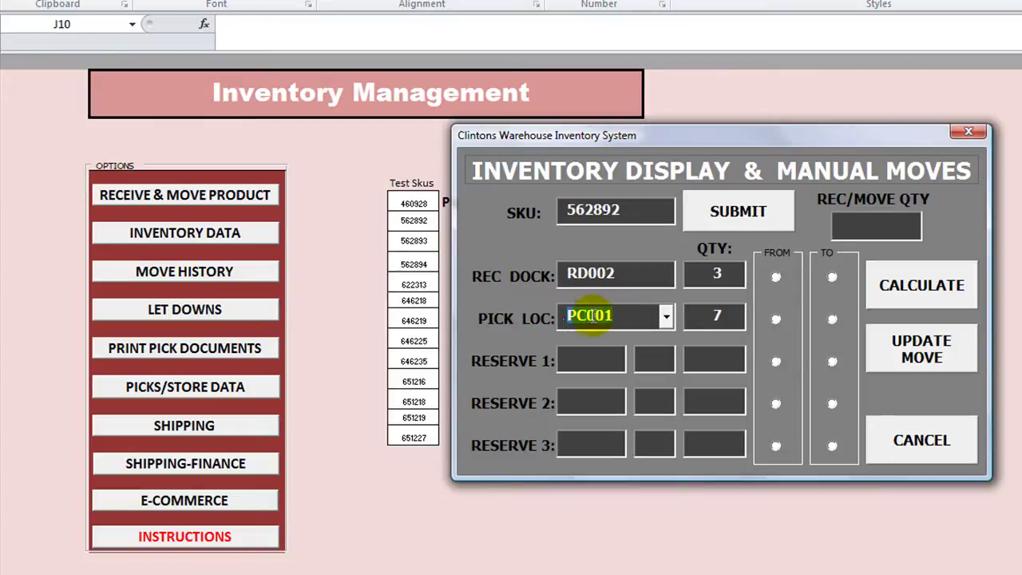
pyautogui.click(666, 316)
pyautogui.click(639, 341)
pyautogui.click(612, 359)
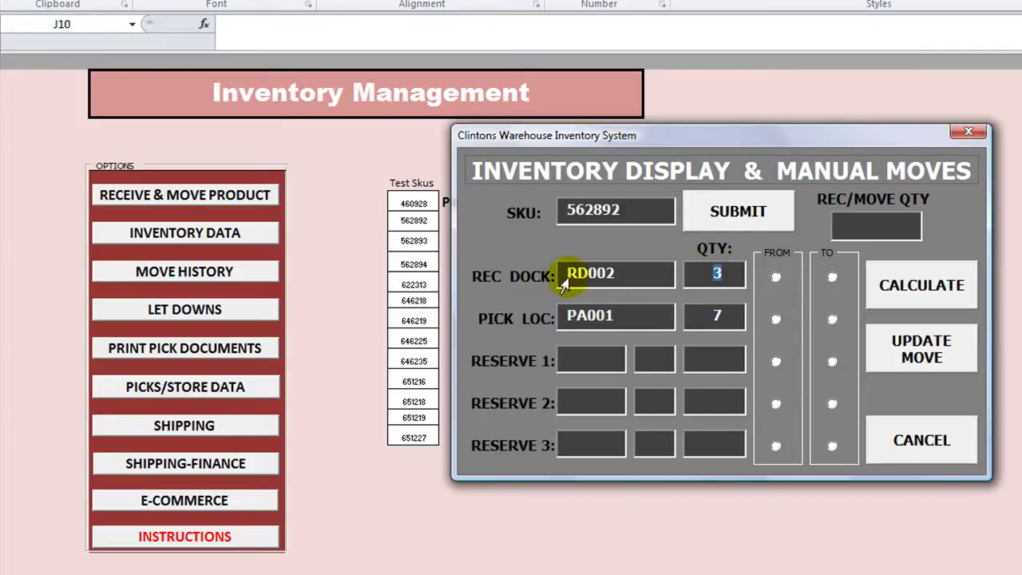
# Set a move from dock RD002 into Reserve 1
pyautogui.moveTo(558, 282); pyautogui.dragTo(620, 275)
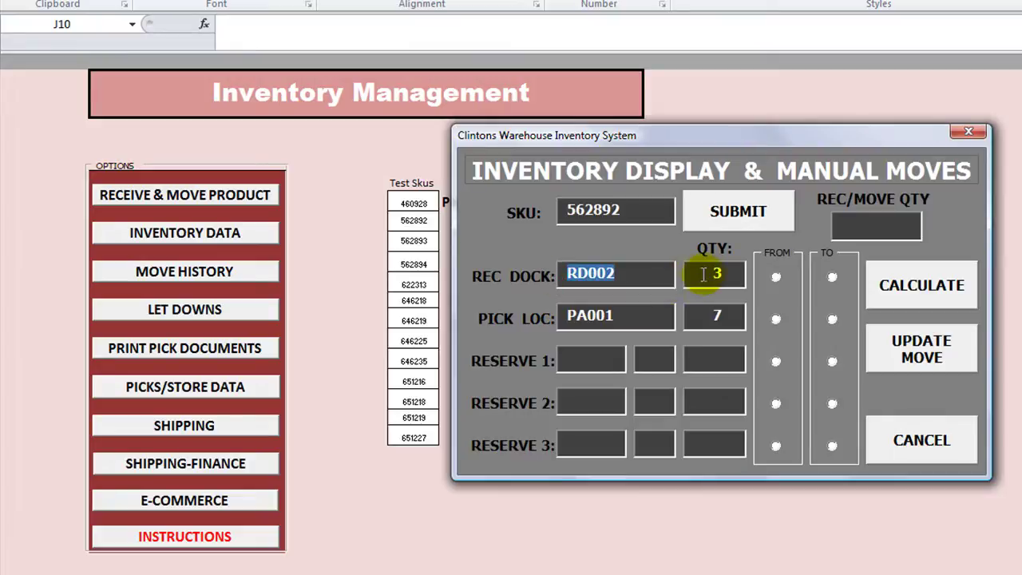
pyautogui.click(855, 225)
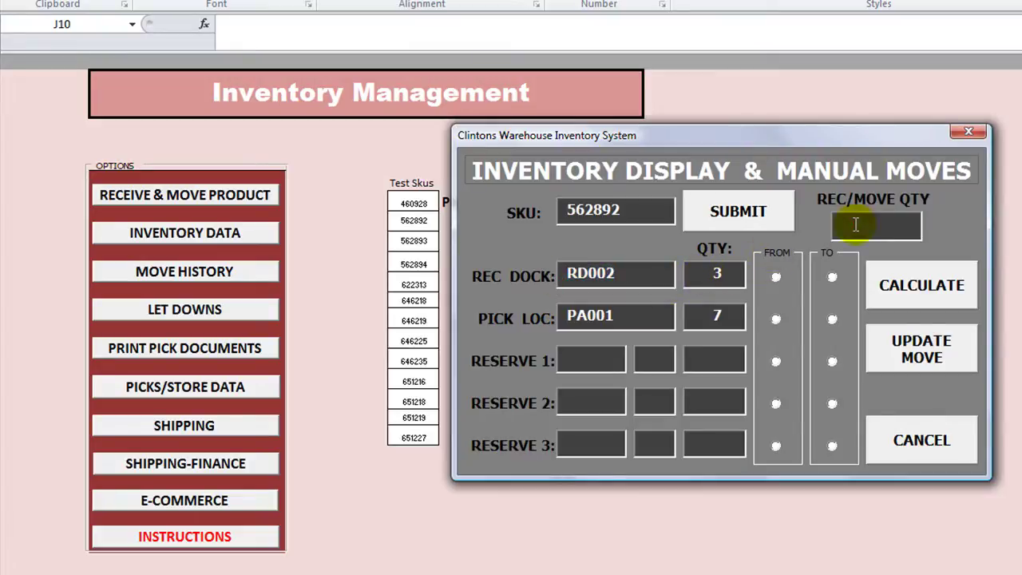
pyautogui.click(776, 277)
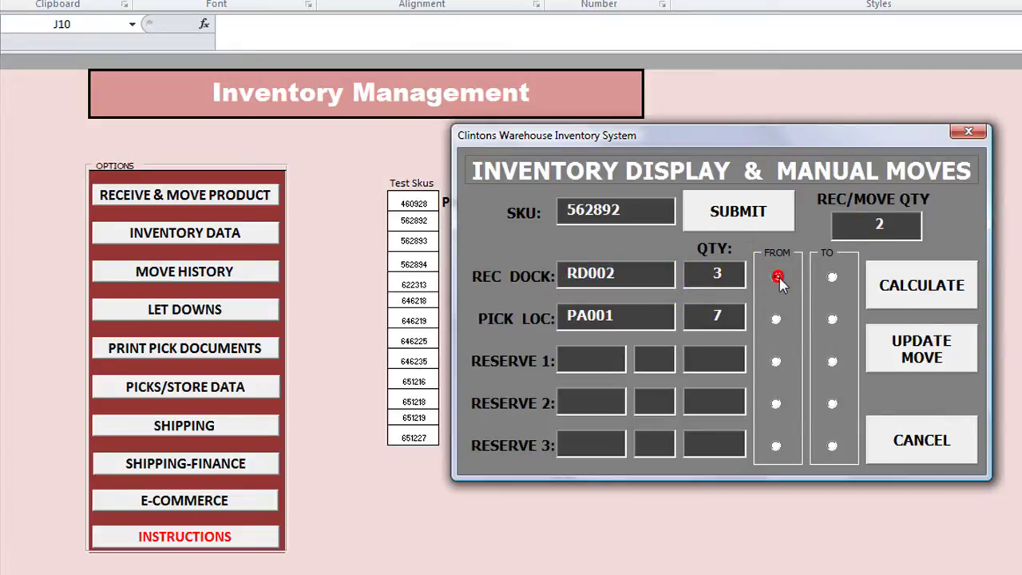
pyautogui.click(832, 361)
# Choose RS01B as the Reserve 1 location and dismiss the missing reserve location warning
pyautogui.click(611, 360)
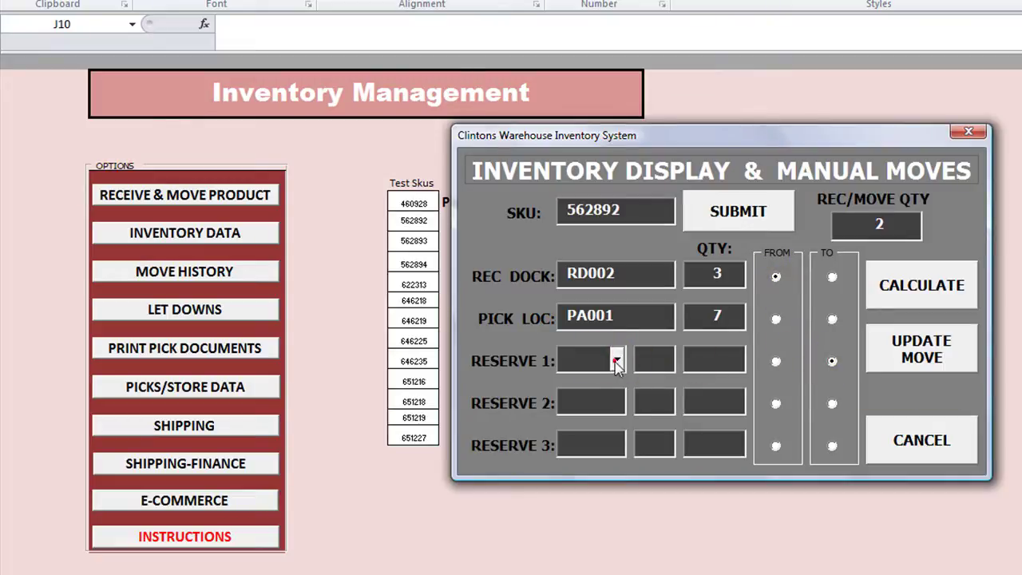
pyautogui.click(617, 361)
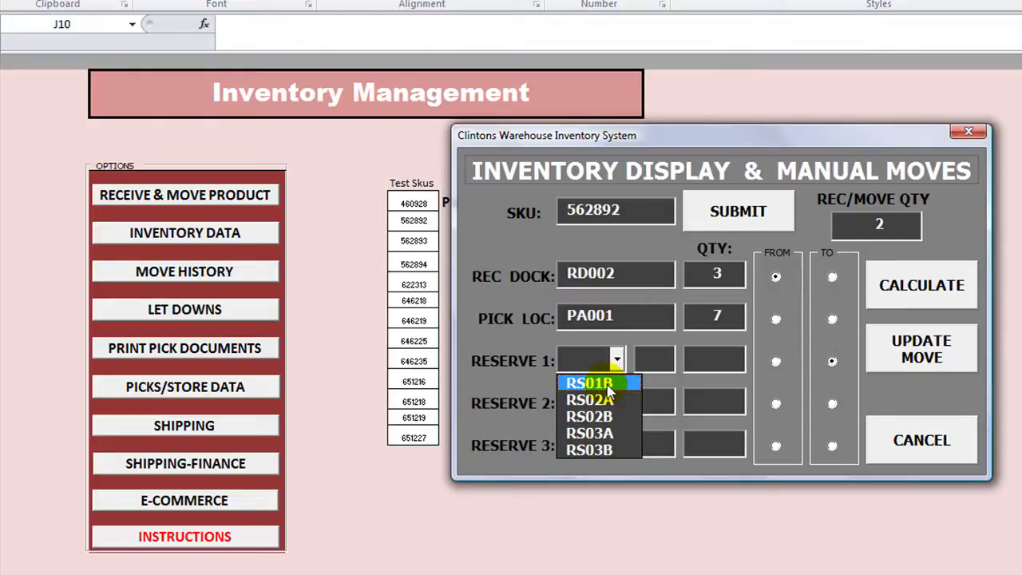
pyautogui.click(601, 384)
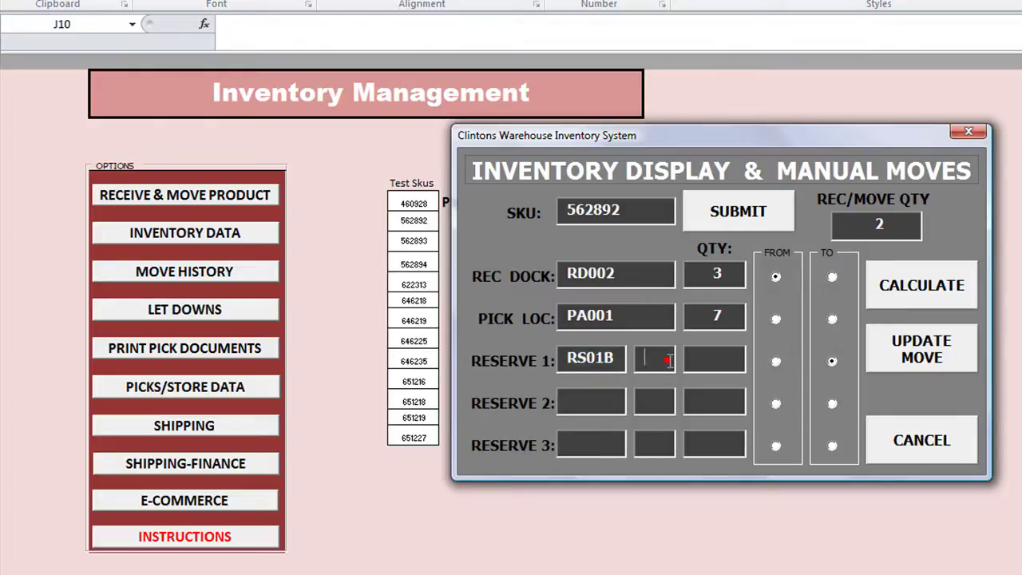
pyautogui.click(738, 360)
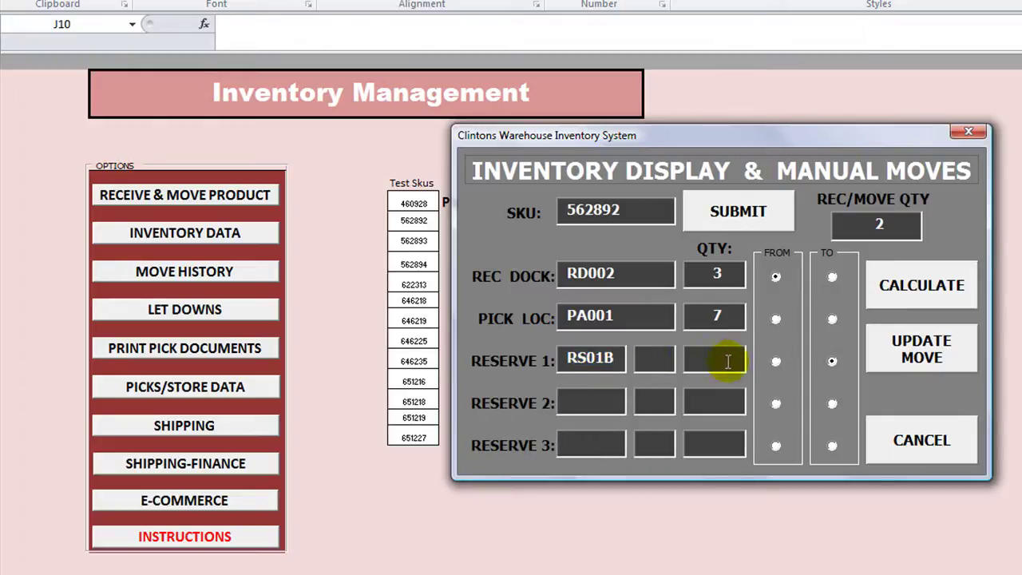
pyautogui.click(890, 279)
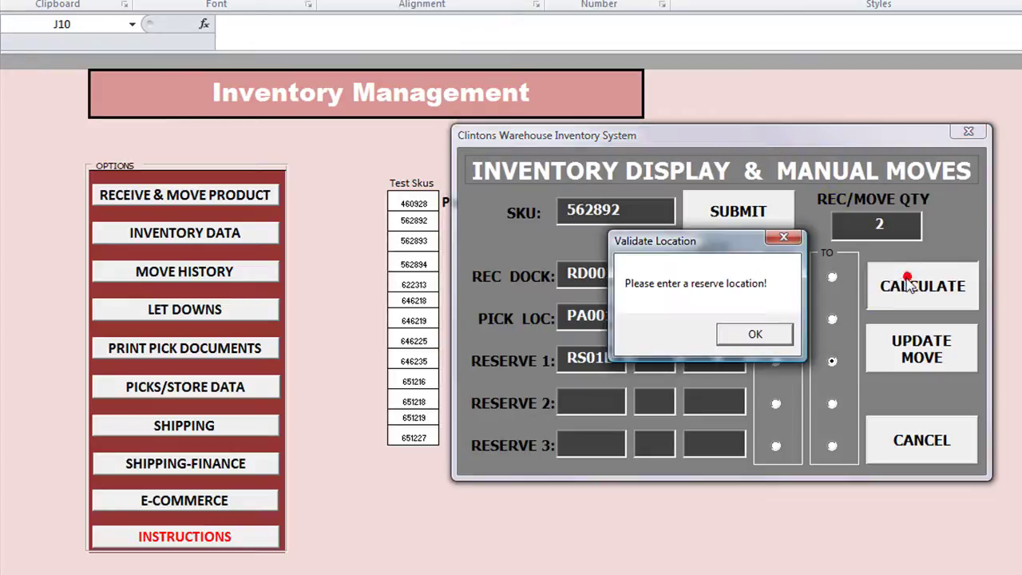
pyautogui.click(755, 332)
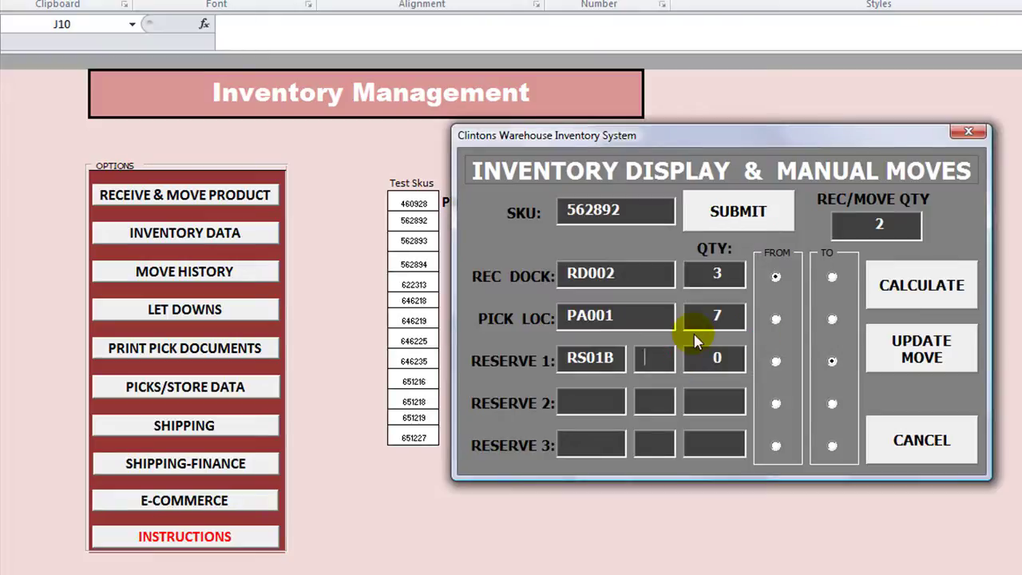
# Calculate the 2-unit move into RS01B and save it to WMS DATA
pyautogui.click(832, 363)
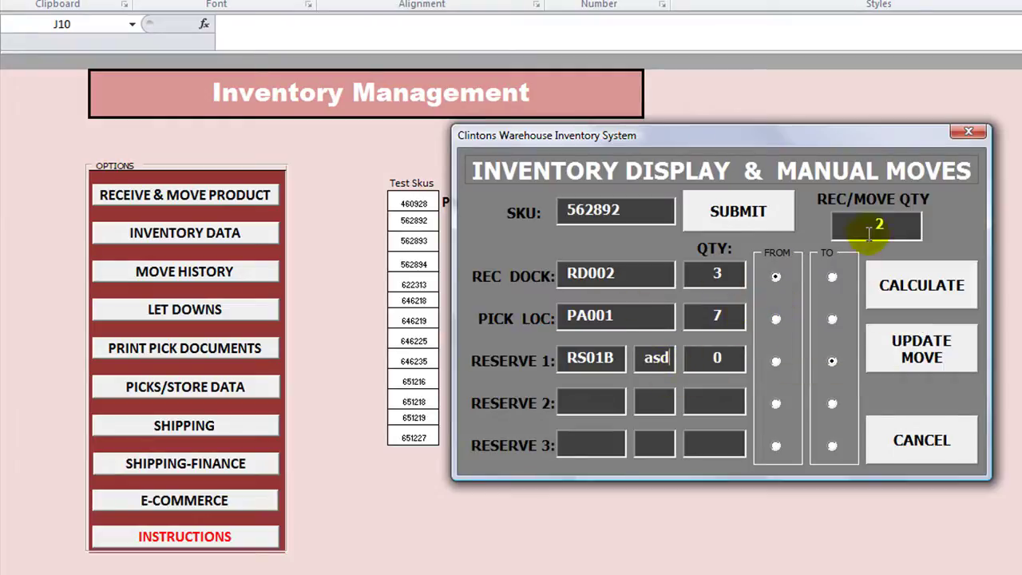
pyautogui.click(888, 285)
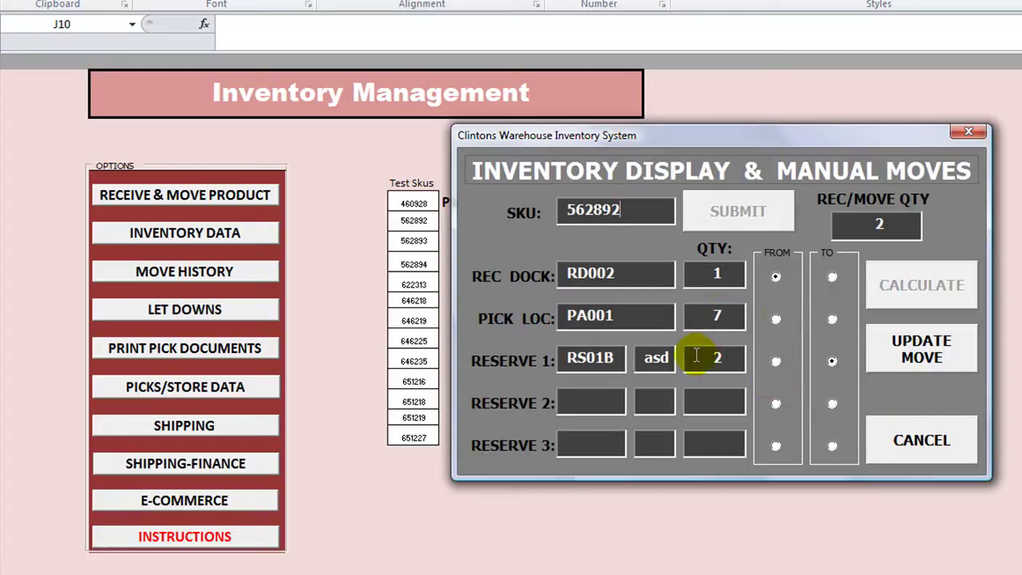
pyautogui.click(939, 363)
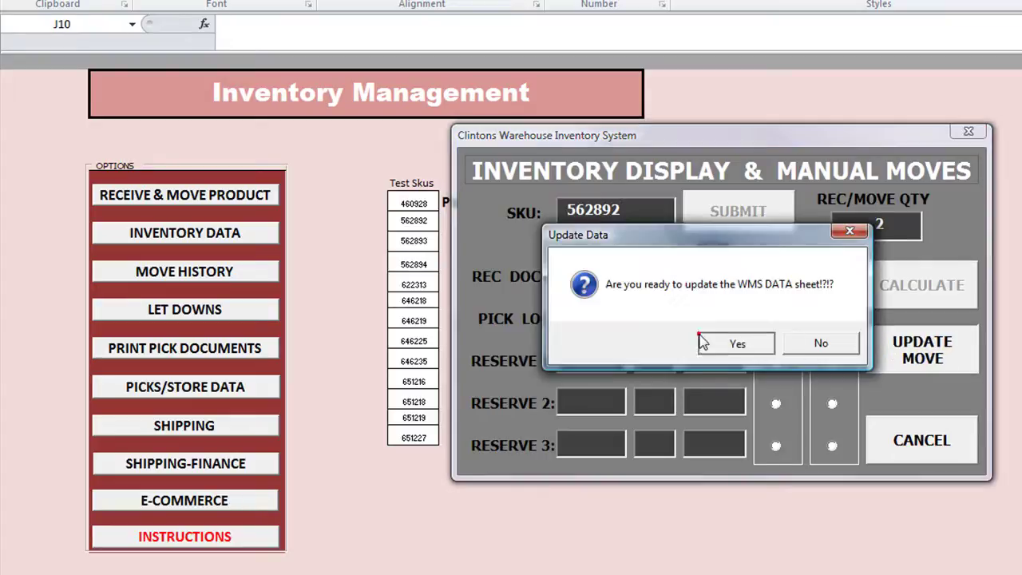
pyautogui.click(700, 335)
# Reload SKU 562892, try RS02A for Reserve 1, and dismiss the missing quantity warning
pyautogui.click(637, 201)
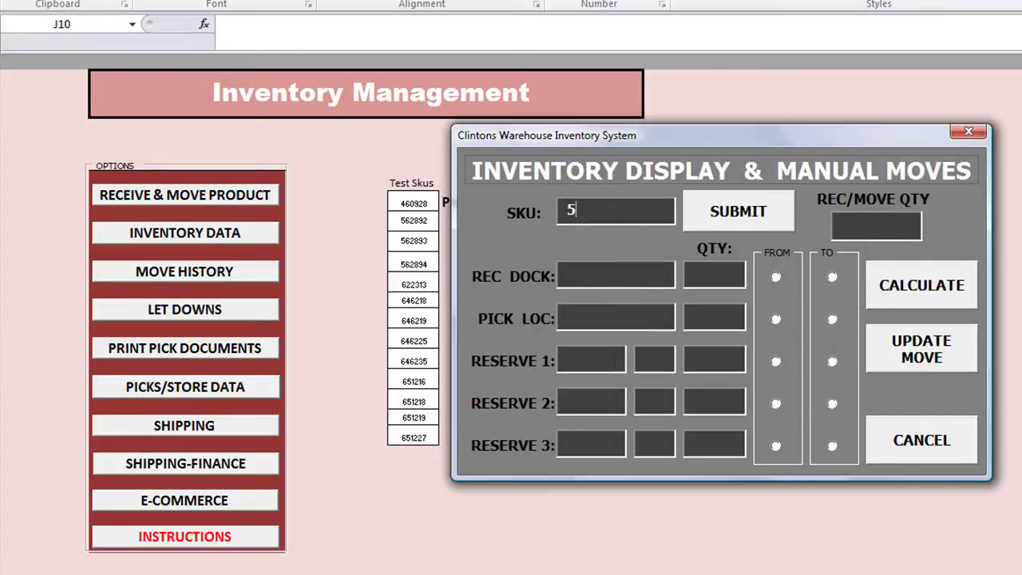
pyautogui.click(741, 212)
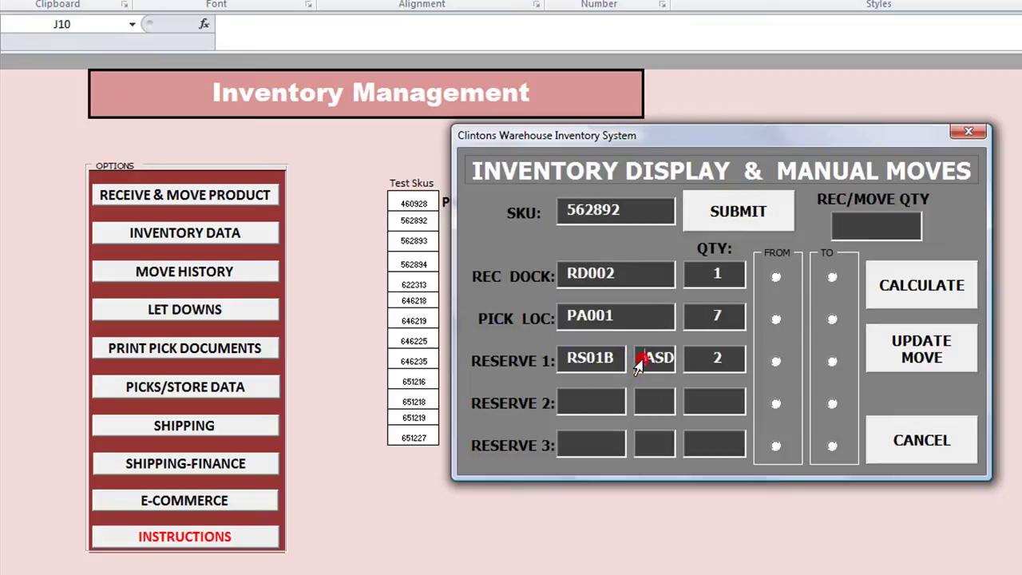
pyautogui.click(591, 356)
pyautogui.click(618, 357)
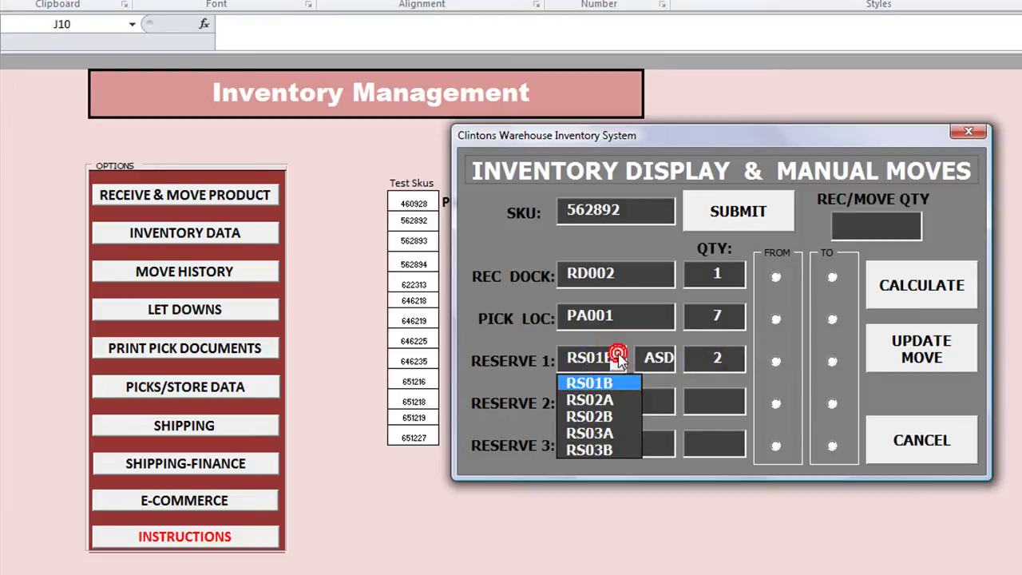
pyautogui.click(605, 404)
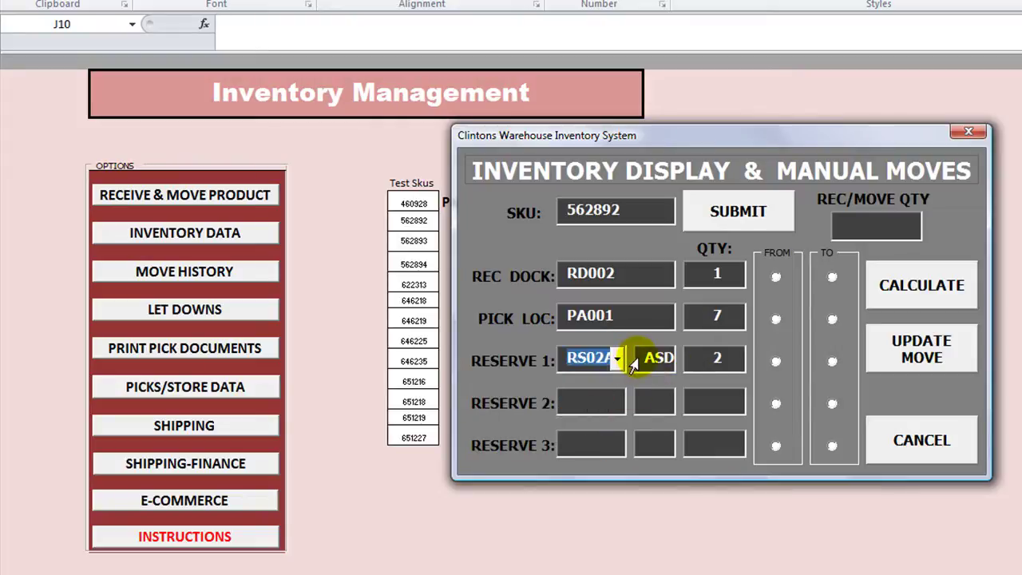
pyautogui.click(727, 216)
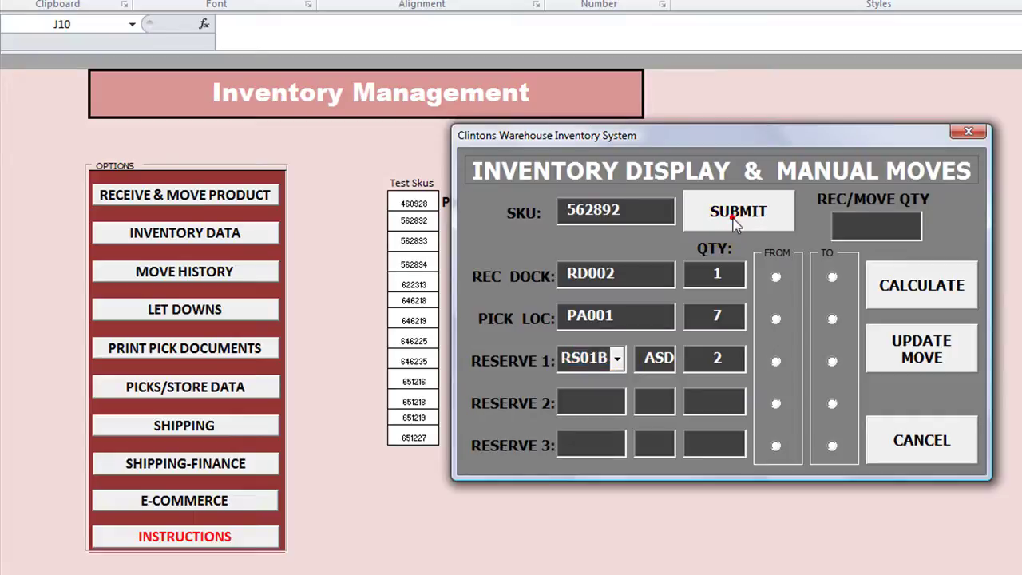
pyautogui.click(618, 360)
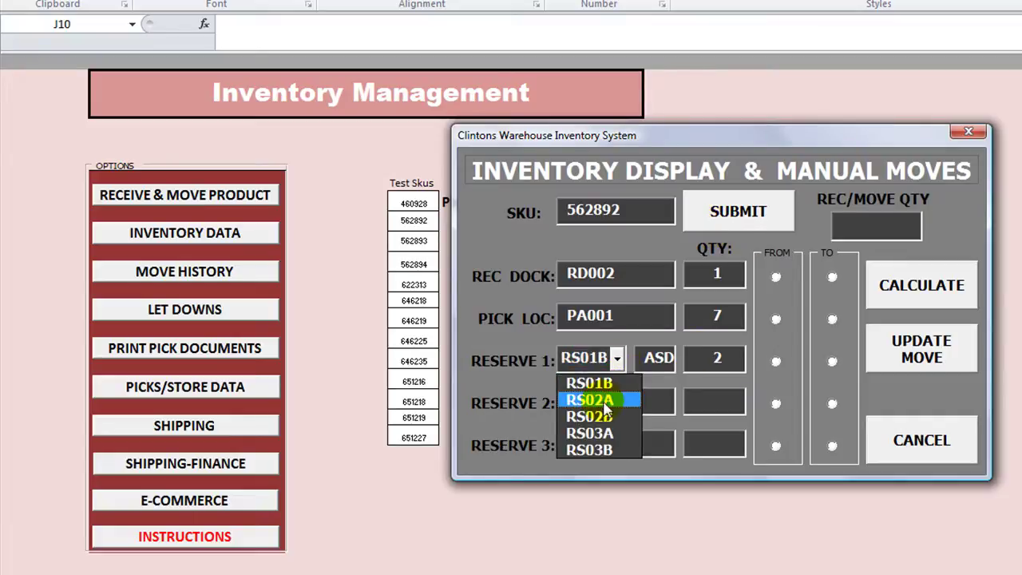
pyautogui.click(603, 398)
pyautogui.click(886, 287)
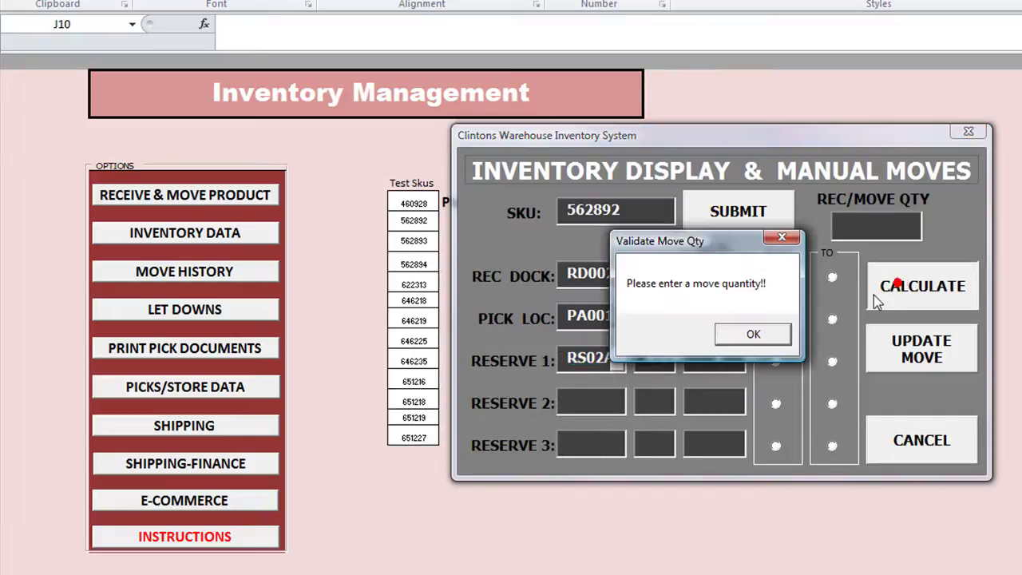
pyautogui.click(755, 335)
# Calculate a 1-unit move from Rec Dock into reserve RS03B slot 111
pyautogui.click(860, 222)
pyautogui.write('1')
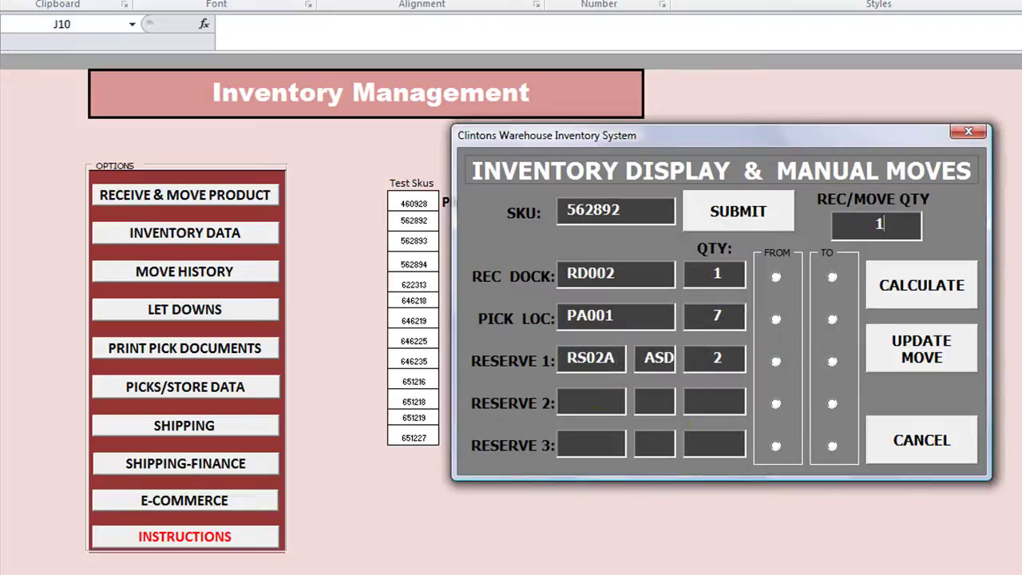
pyautogui.click(626, 359)
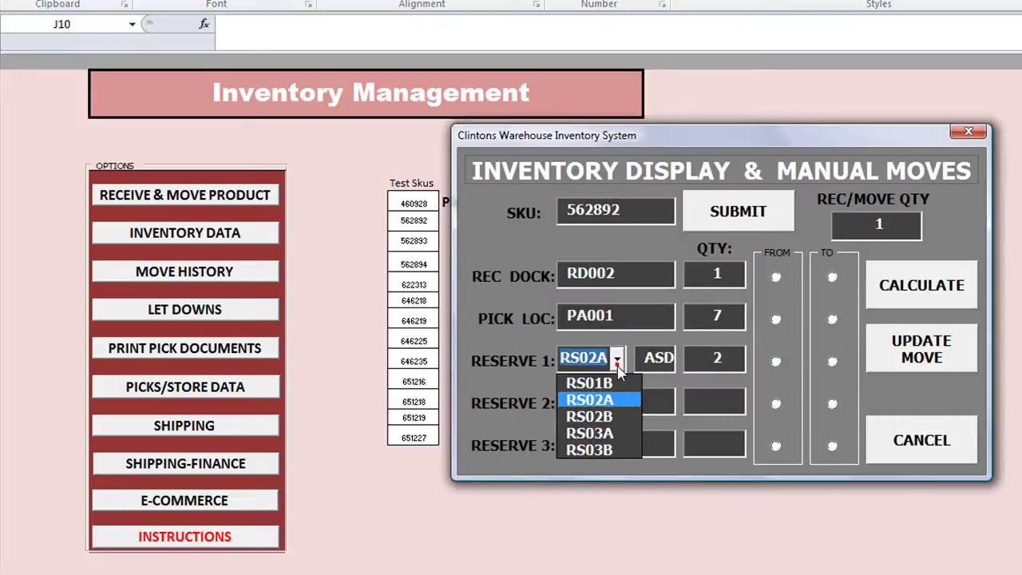
pyautogui.click(591, 451)
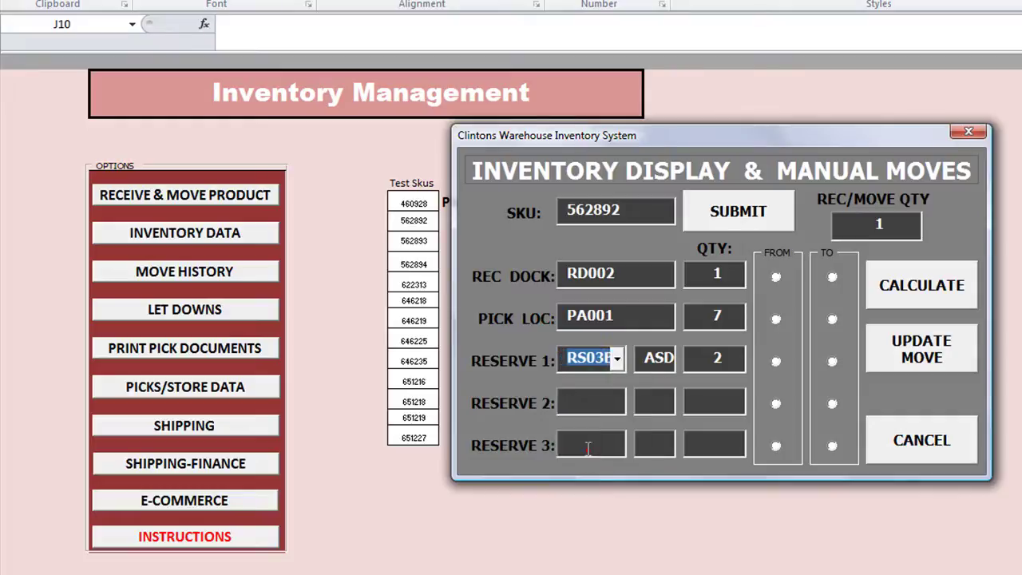
pyautogui.doubleClick(645, 361)
pyautogui.write('111')
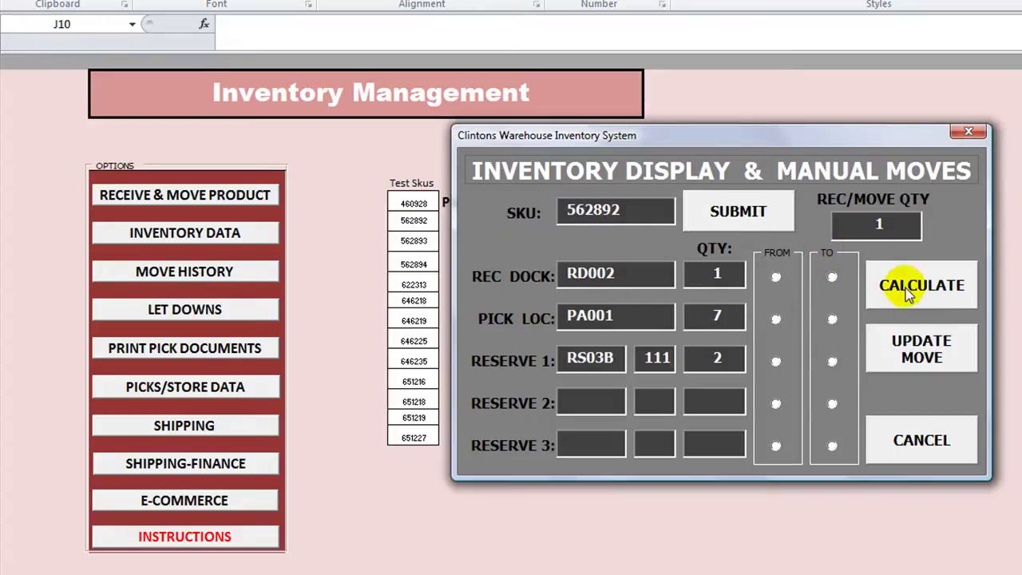
pyautogui.click(776, 277)
pyautogui.click(832, 361)
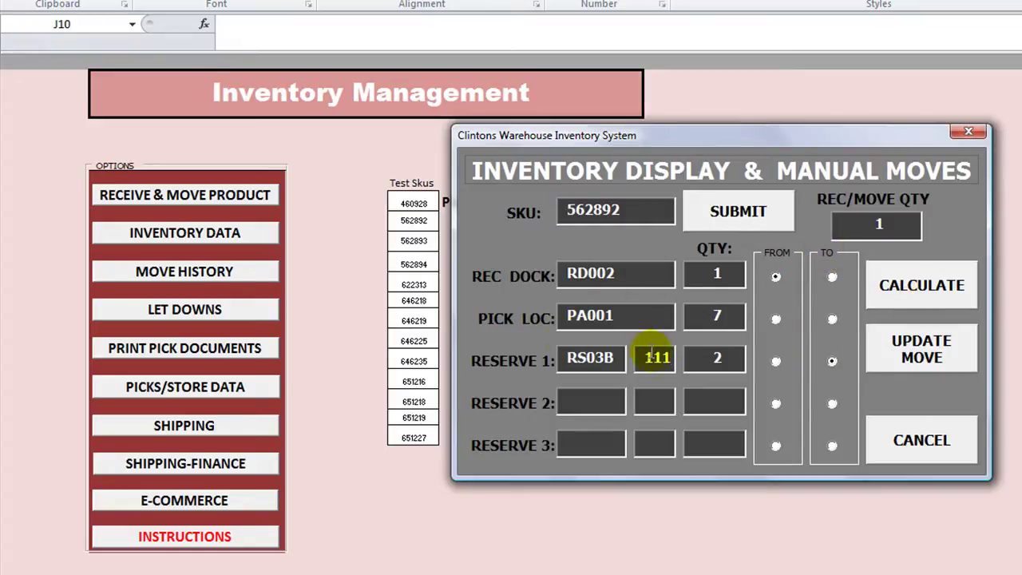
pyautogui.click(917, 286)
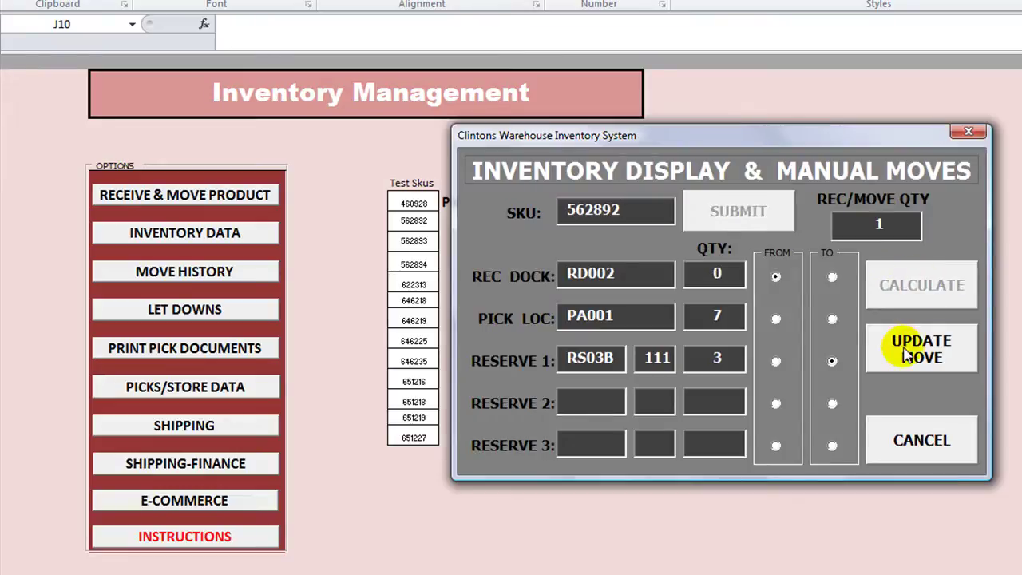
# Review the Reserve 1 slot and location, then save the move to inventory data
pyautogui.click(651, 358)
pyautogui.click(701, 355)
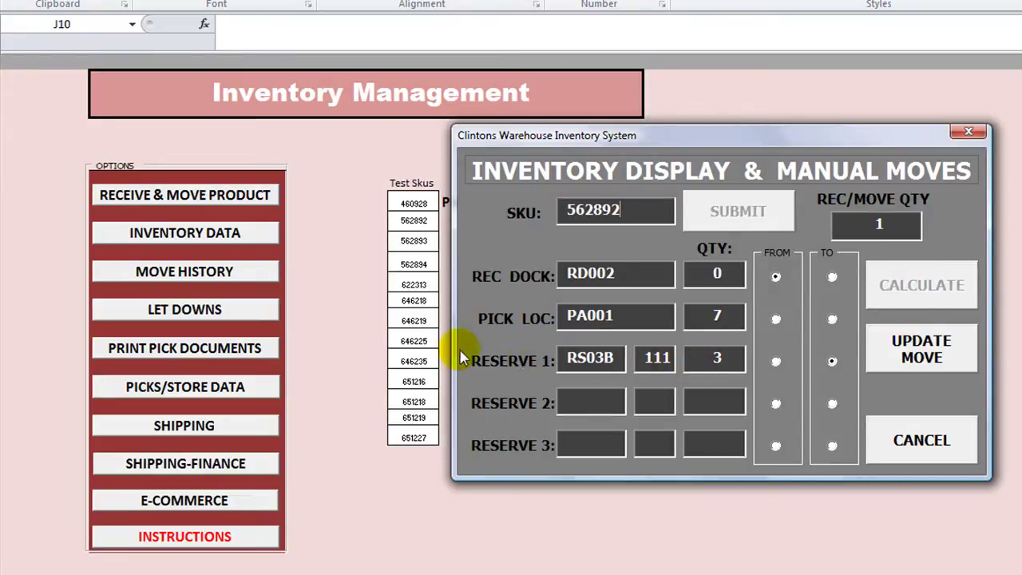
pyautogui.click(618, 359)
pyautogui.click(511, 361)
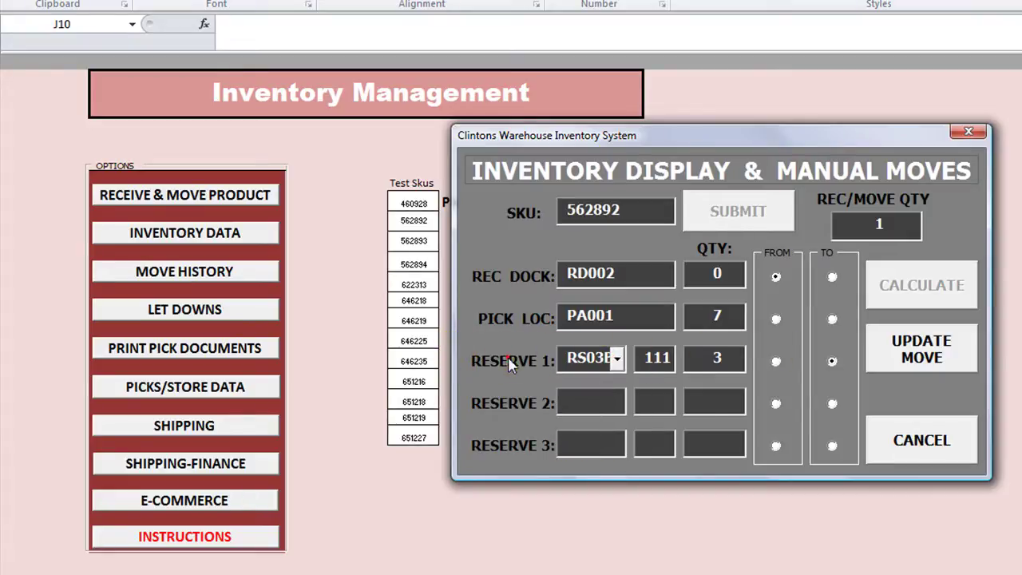
pyautogui.click(921, 351)
# Confirm the WMS DATA update, look up SKU 562892, try RS01B and PB001, then cancel the form
pyautogui.click(728, 343)
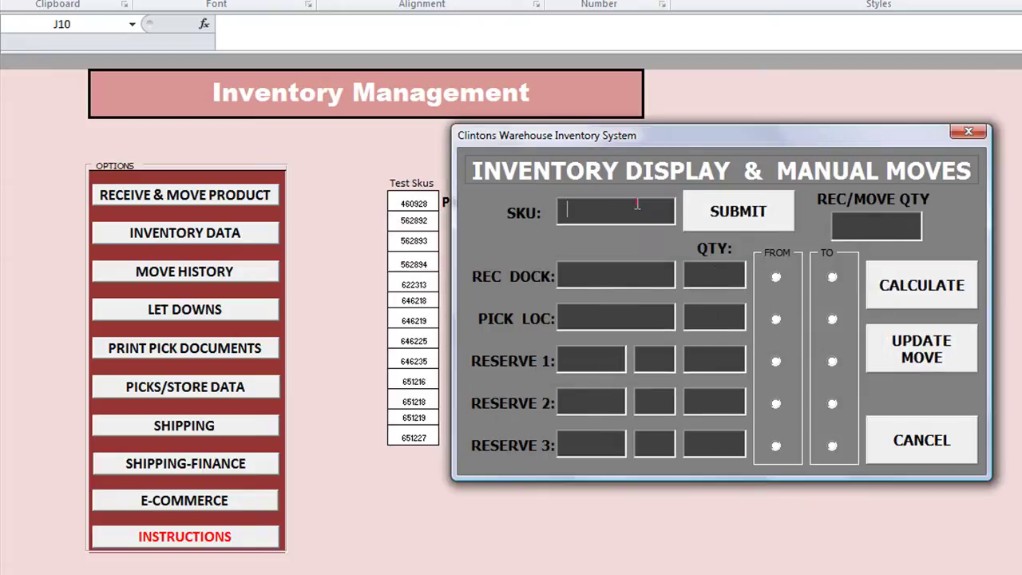
pyautogui.click(726, 210)
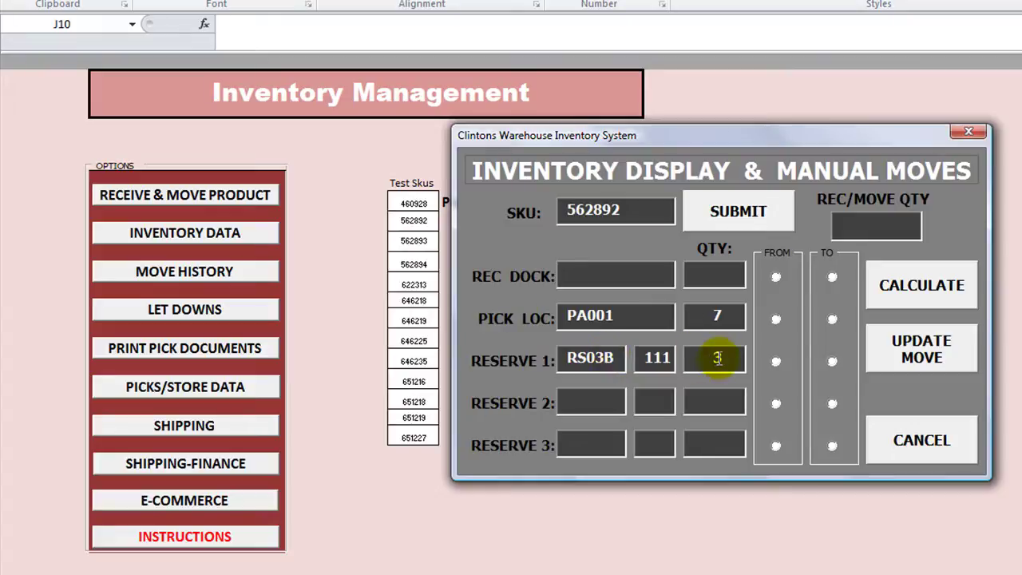
pyautogui.click(616, 359)
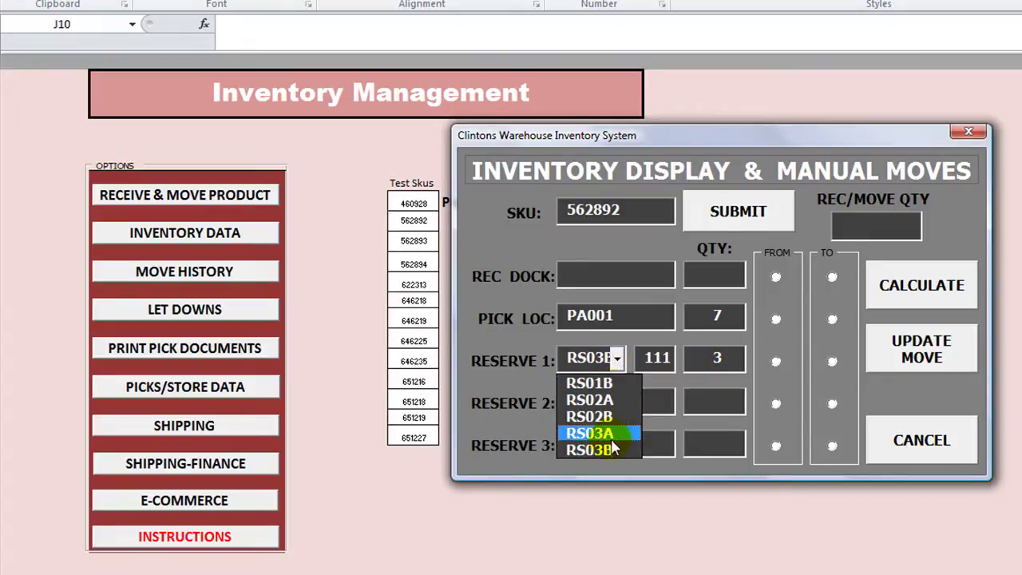
pyautogui.click(612, 385)
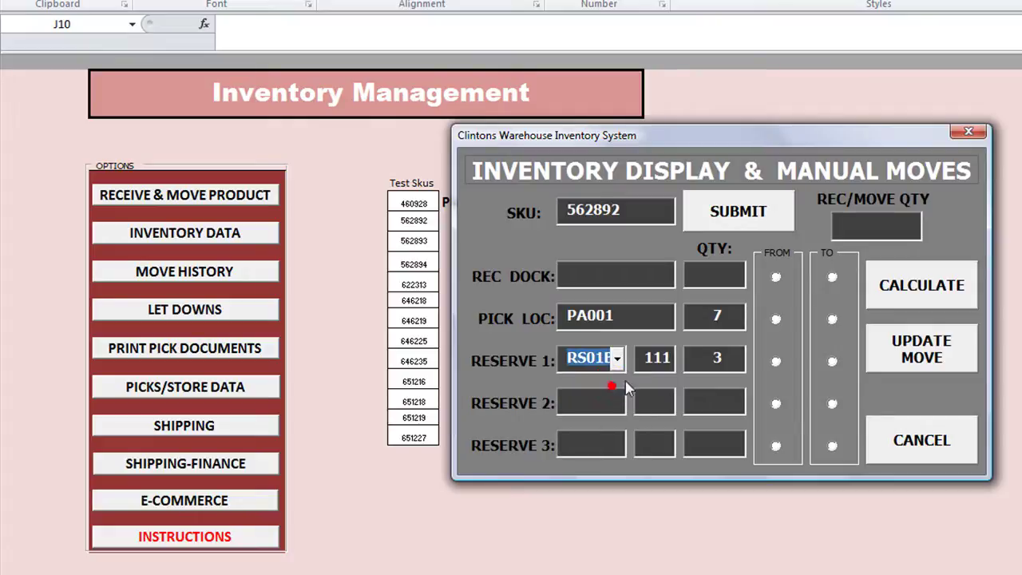
pyautogui.click(666, 317)
pyautogui.click(630, 358)
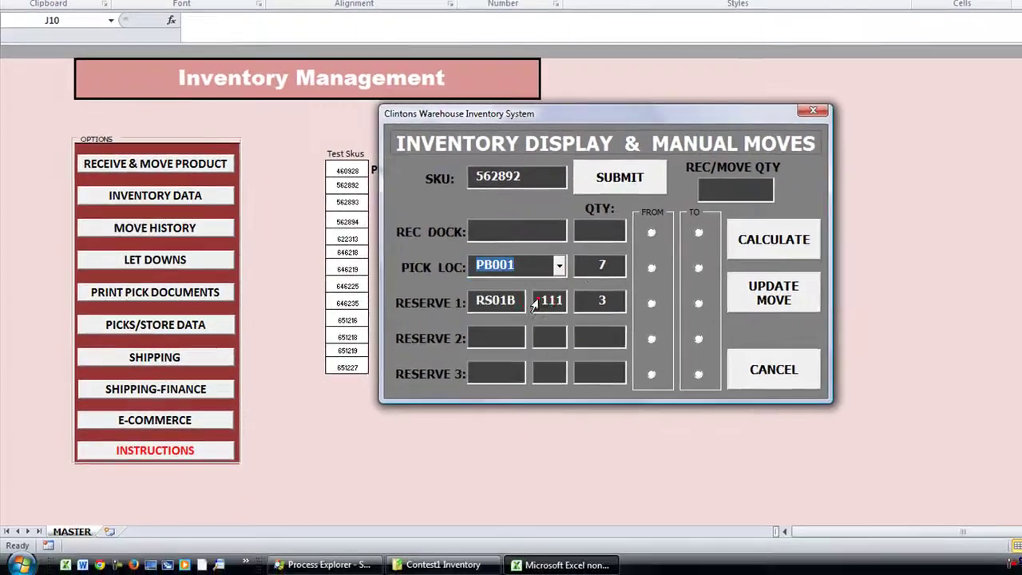
pyautogui.click(786, 374)
pyautogui.click(583, 305)
pyautogui.click(175, 203)
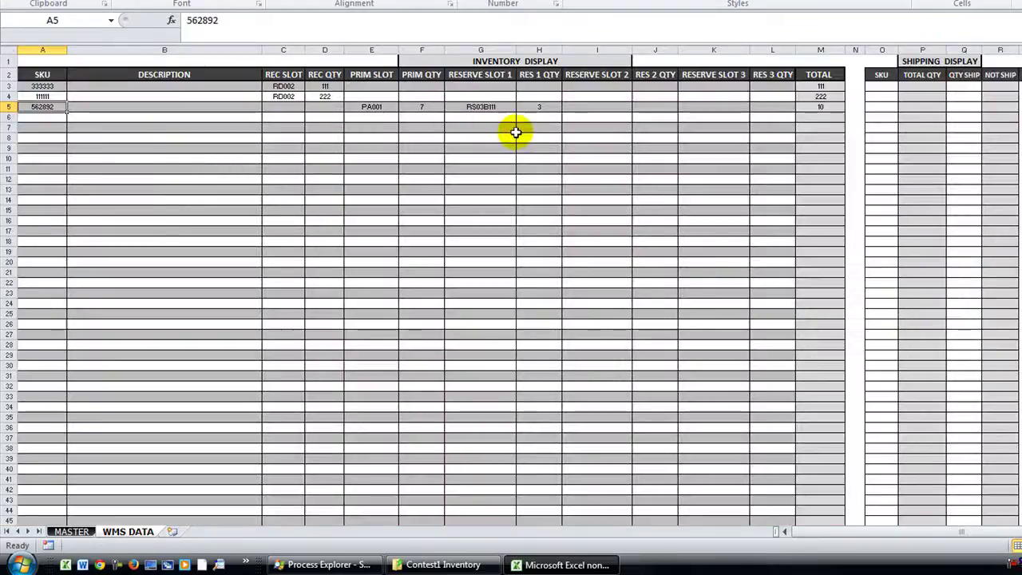
pyautogui.click(72, 532)
pyautogui.click(142, 226)
pyautogui.click(72, 532)
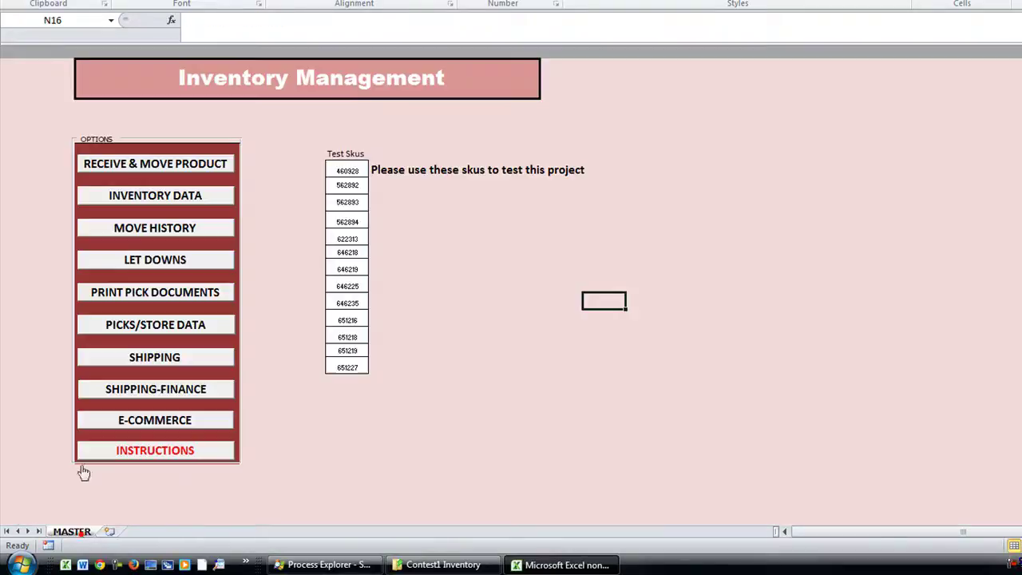
pyautogui.click(124, 272)
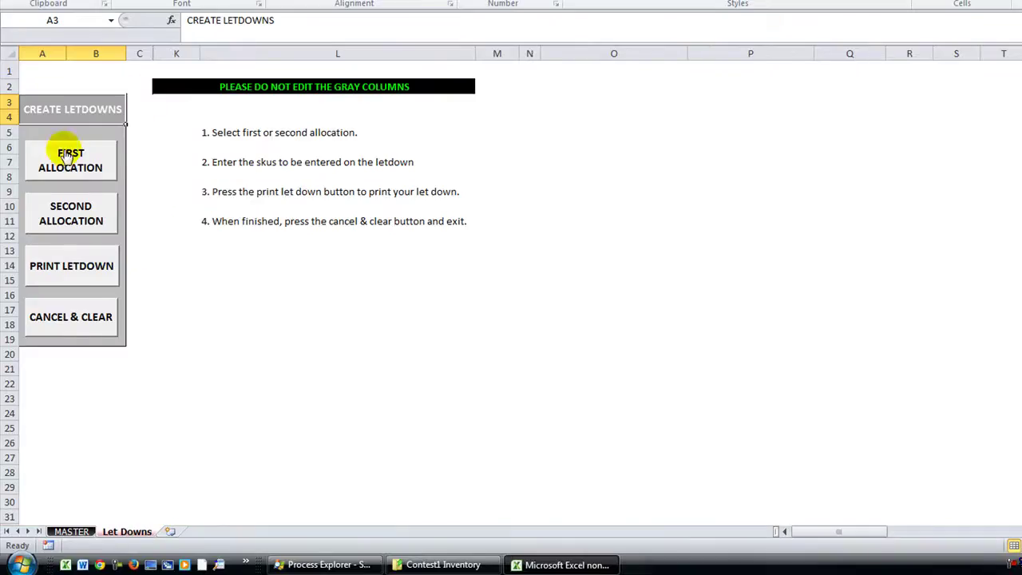
pyautogui.click(72, 532)
pyautogui.click(149, 294)
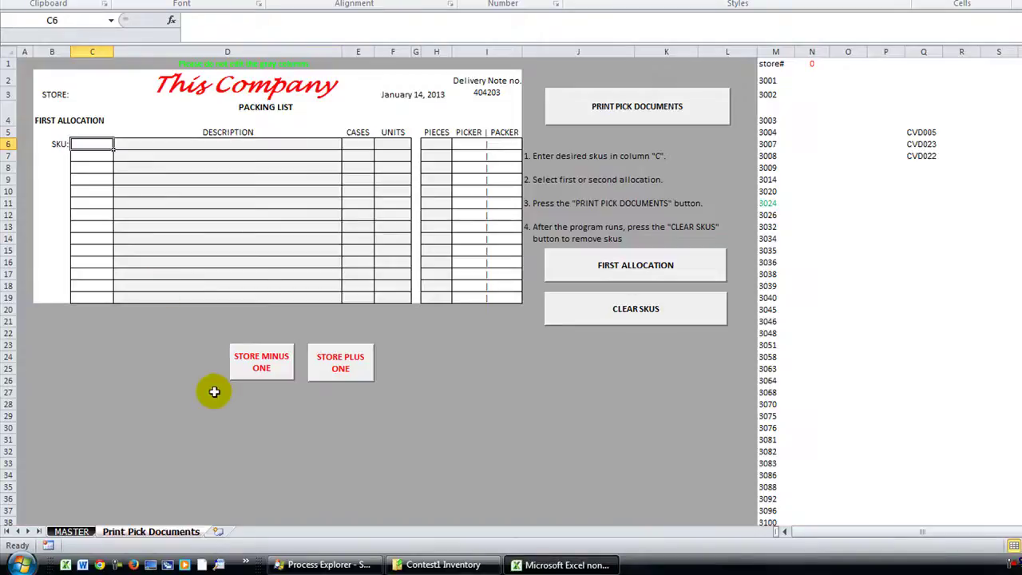
pyautogui.click(73, 531)
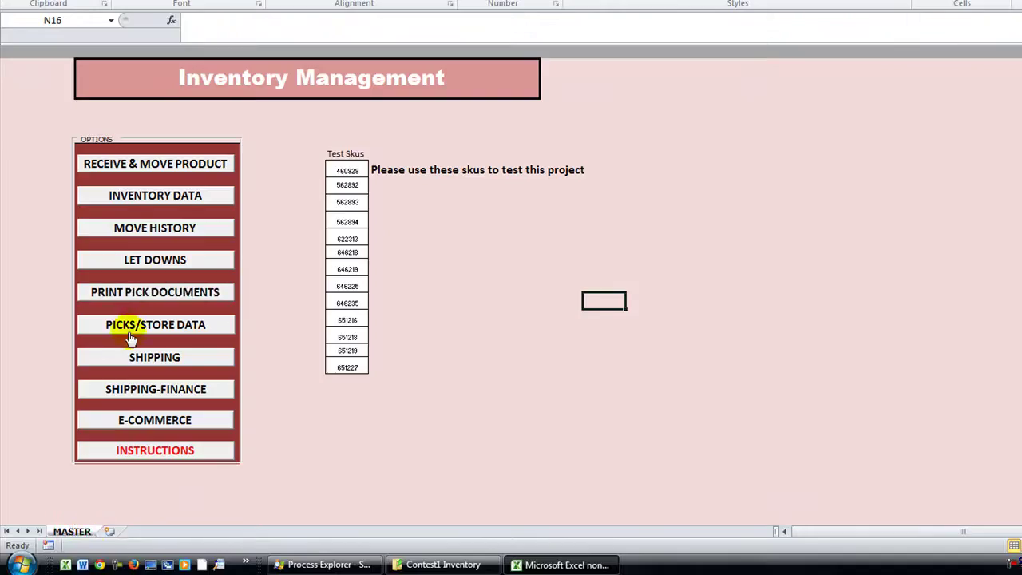
pyautogui.click(131, 324)
pyautogui.click(72, 531)
pyautogui.click(130, 360)
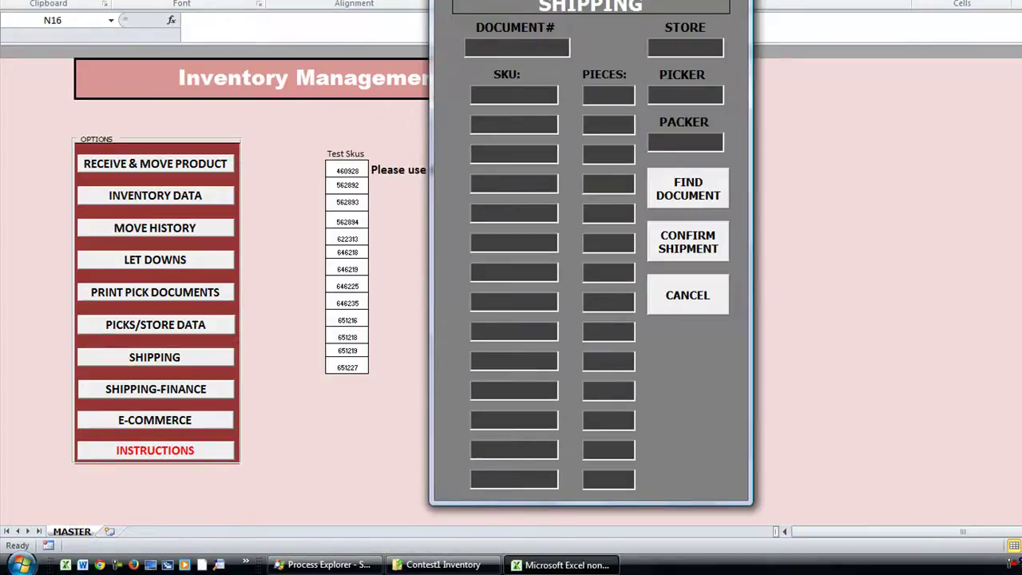
pyautogui.press('Escape')
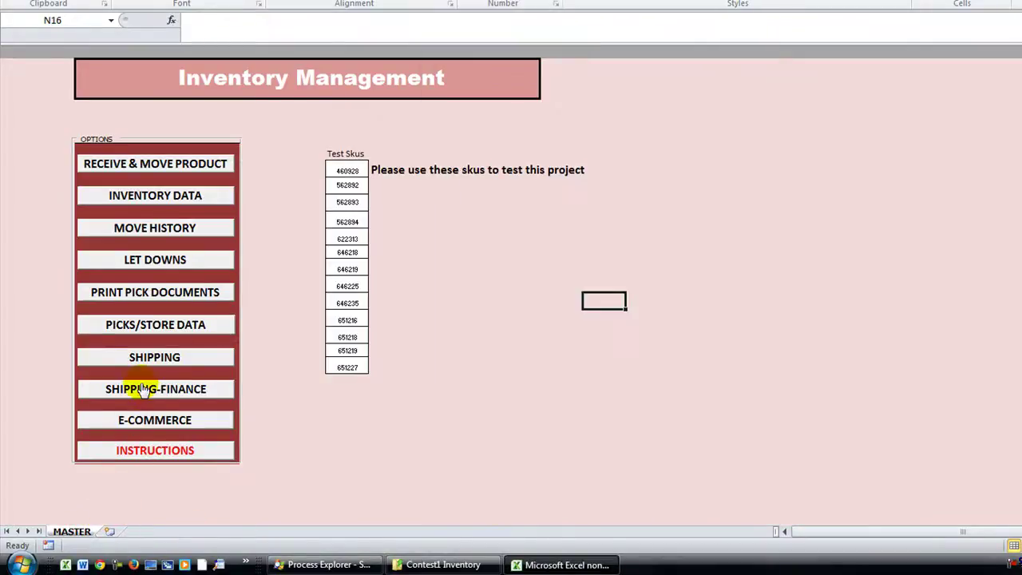
pyautogui.click(140, 389)
pyautogui.click(72, 531)
pyautogui.click(171, 425)
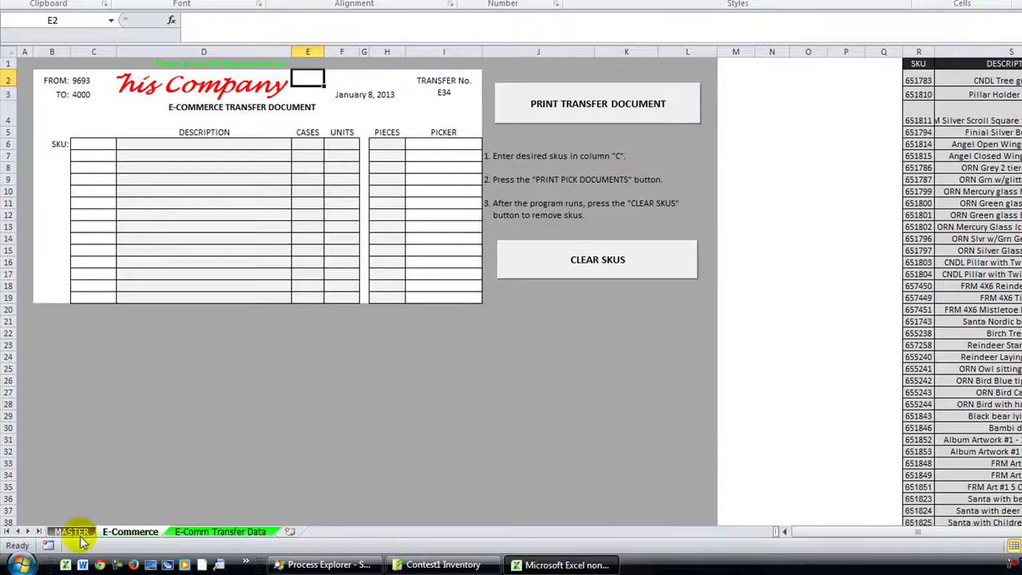
pyautogui.click(80, 534)
pyautogui.click(146, 426)
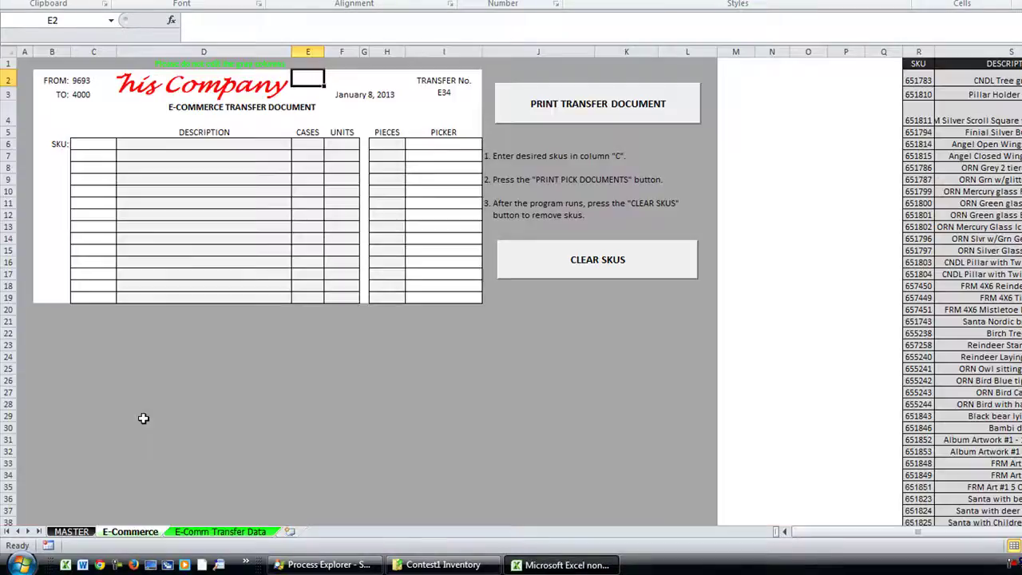
pyautogui.click(183, 533)
pyautogui.click(131, 531)
pyautogui.click(72, 532)
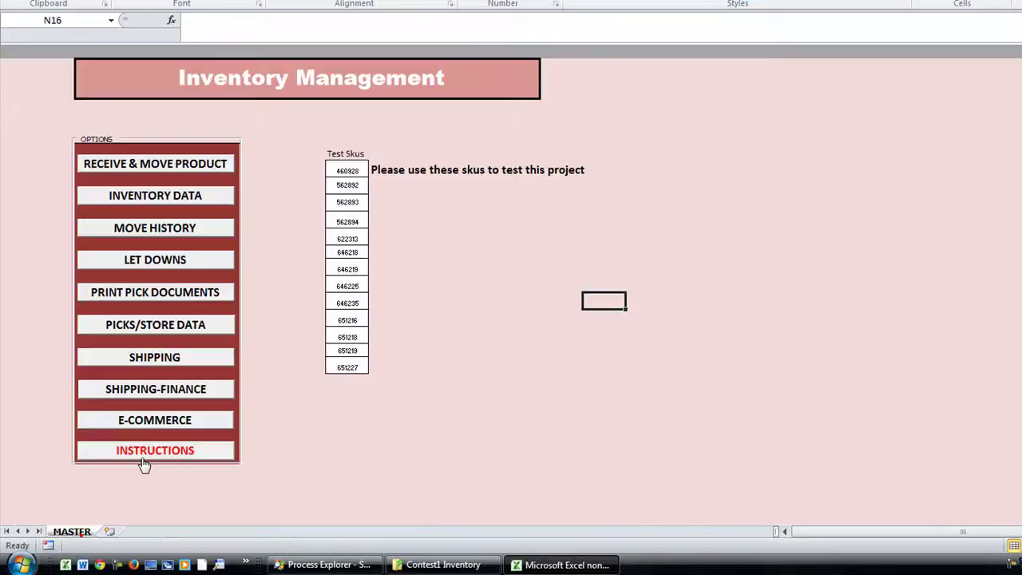
pyautogui.click(143, 461)
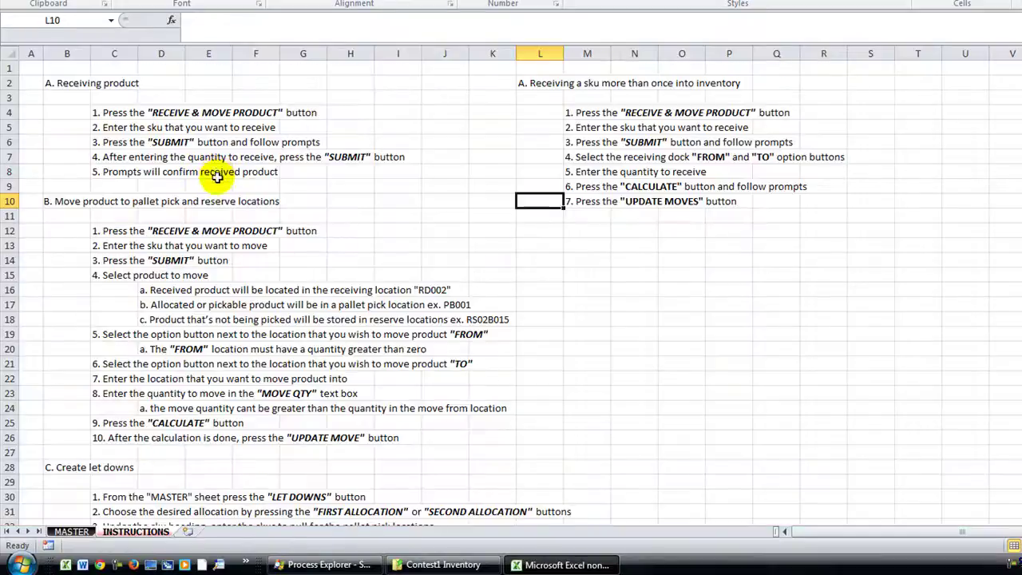
pyautogui.scroll(-9, 218, 208)
pyautogui.scroll(-5, 220, 219)
pyautogui.scroll(14, 222, 199)
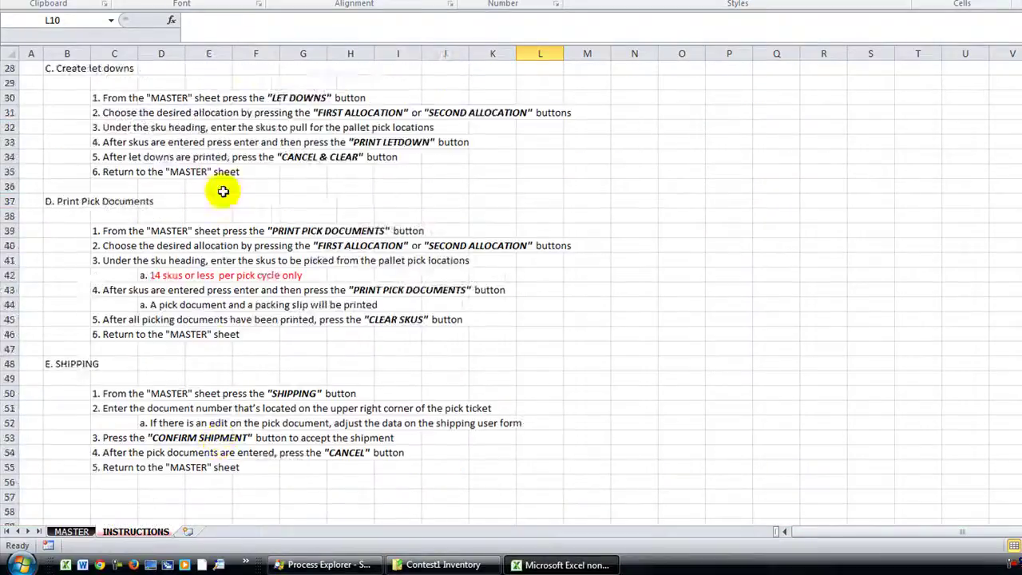
pyautogui.click(72, 532)
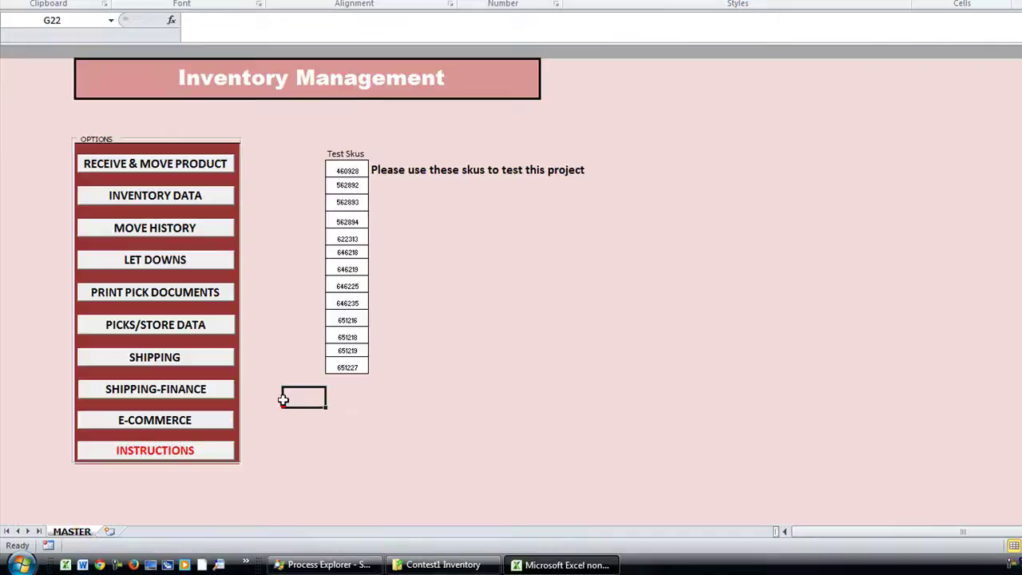
pyautogui.click(164, 169)
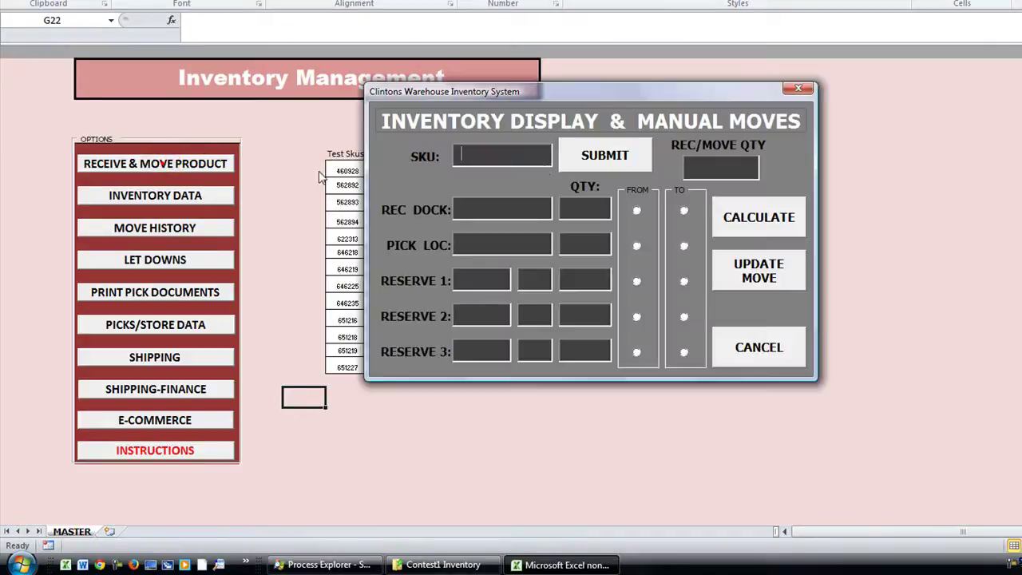
pyautogui.click(797, 88)
pyautogui.click(685, 233)
pyautogui.click(271, 268)
pyautogui.click(288, 259)
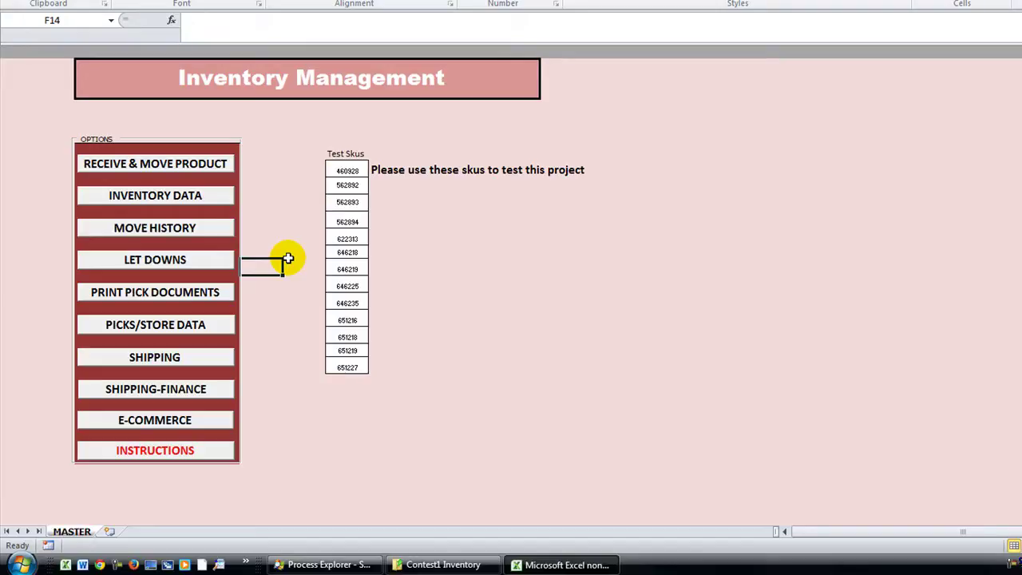
pyautogui.click(270, 236)
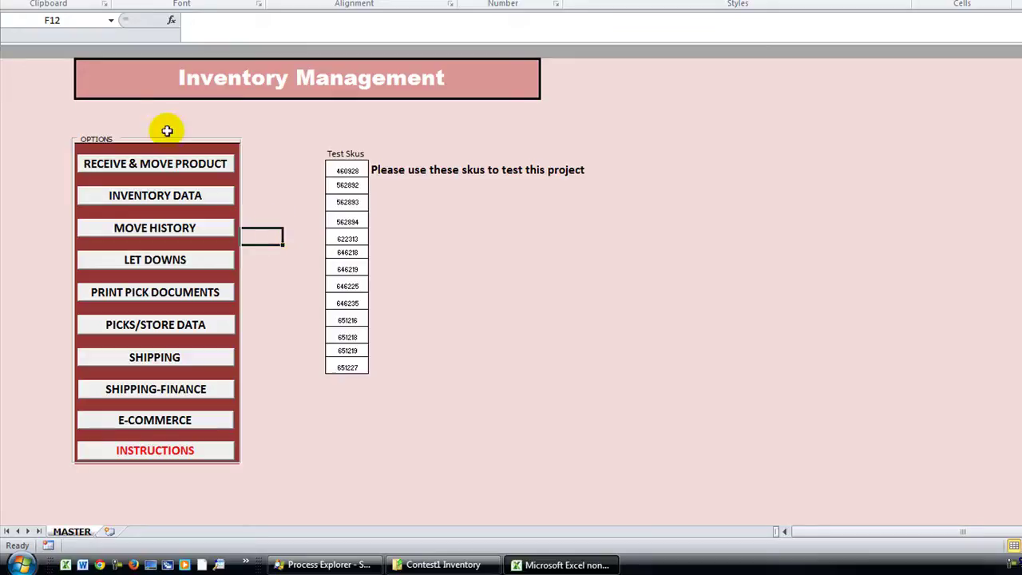